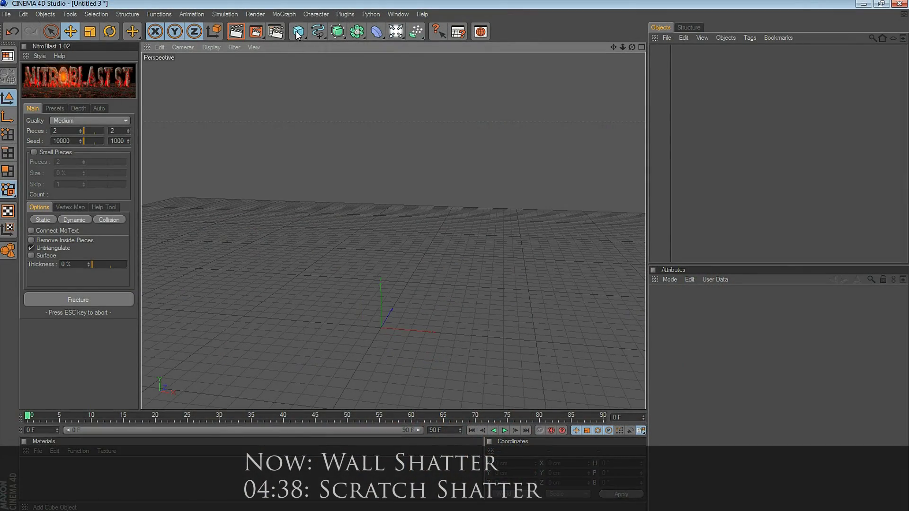
# Add a cube sized 2000 × 2000 × 10 cm and raise it above the floor grid.
pyautogui.click(298, 32)
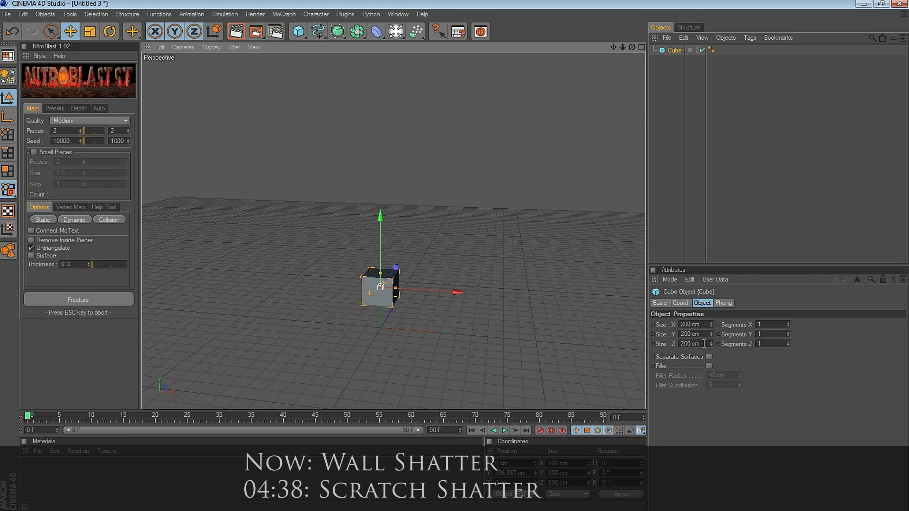
pyautogui.write('0')
pyautogui.press('Return')
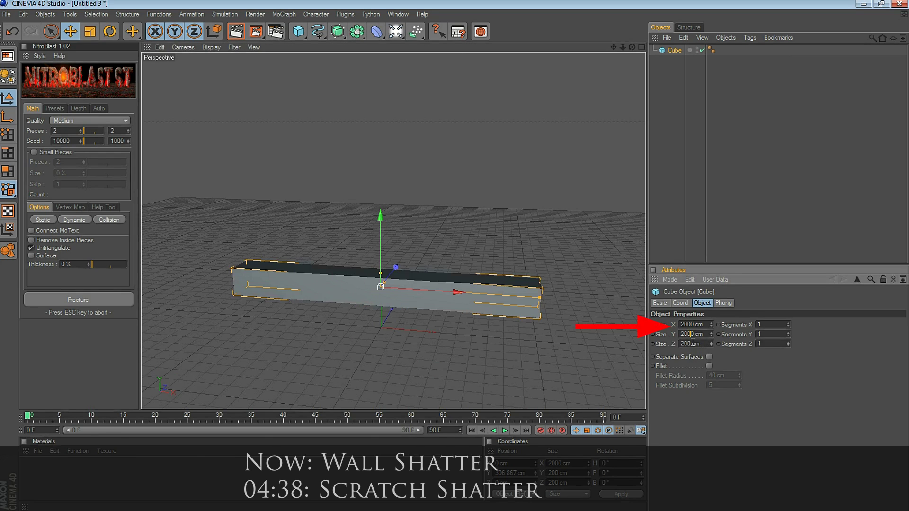
pyautogui.click(692, 343)
pyautogui.write('10')
pyautogui.press('Return')
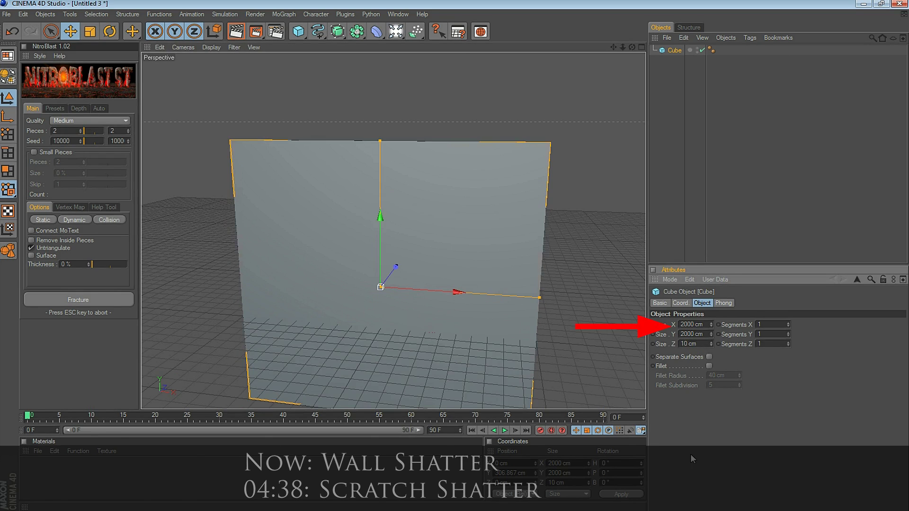
pyautogui.moveTo(380, 216); pyautogui.dragTo(380, 96)
pyautogui.moveTo(619, 47)
pyautogui.mouseDown()
pyautogui.moveTo(620, 64)
pyautogui.moveTo(675, 57)
pyautogui.moveTo(604, 50)
pyautogui.moveTo(625, 49)
pyautogui.mouseUp()
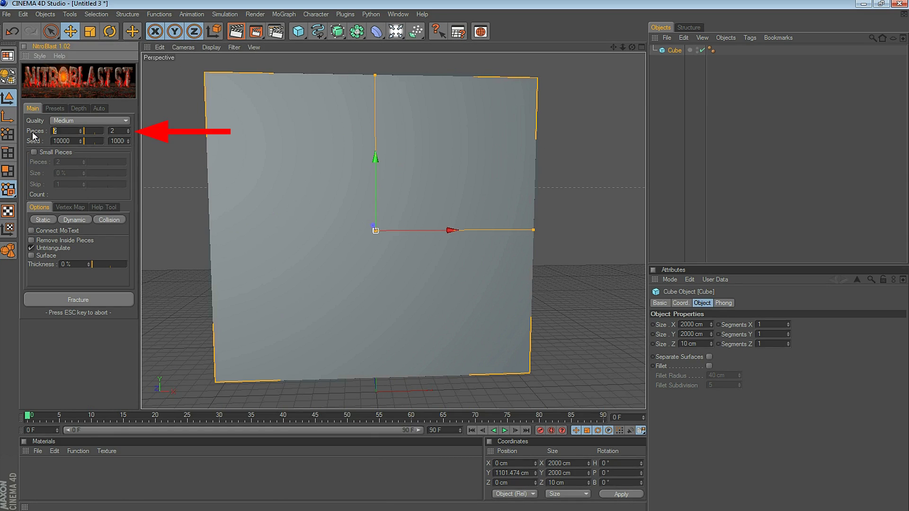
pyautogui.write('64')
# Fracture the wall into 64 NitroBlast pieces, preview the fall, and rewind to frame 0.
pyautogui.click(91, 300)
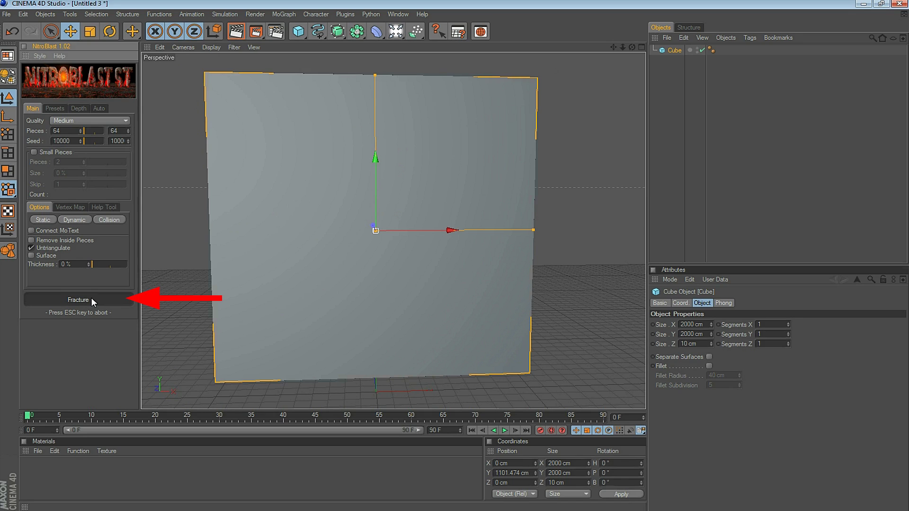
pyautogui.click(90, 297)
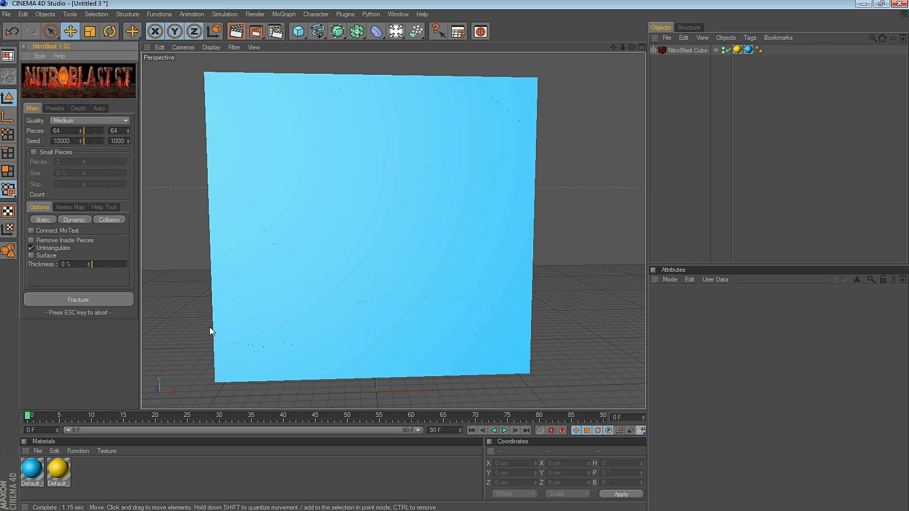
pyautogui.click(505, 431)
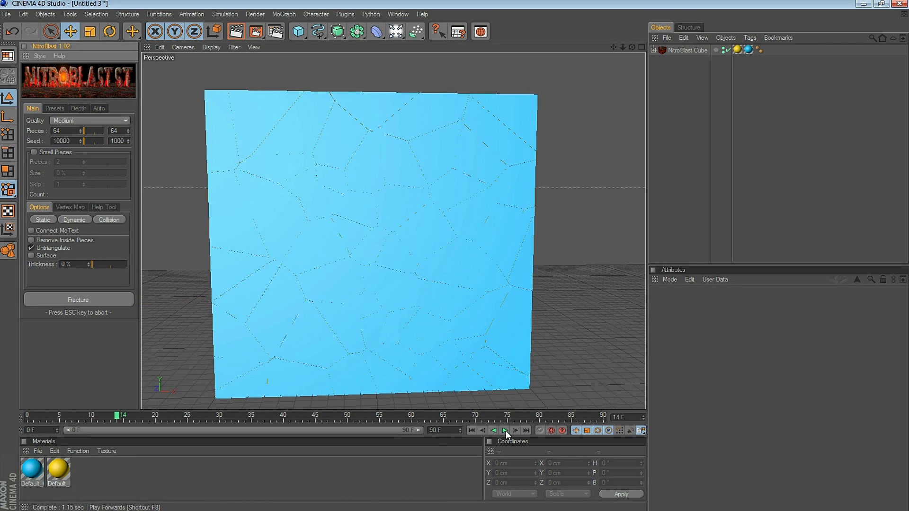
pyautogui.click(506, 430)
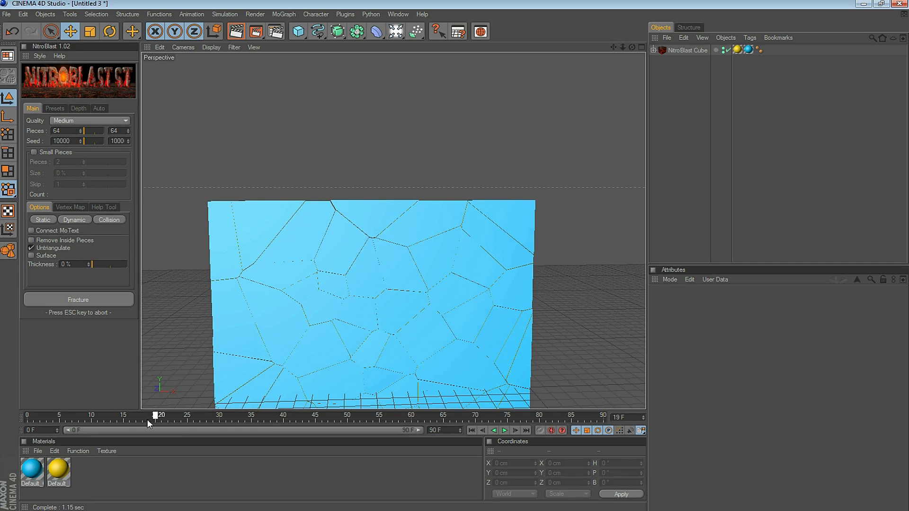
pyautogui.moveTo(272, 414); pyautogui.dragTo(27, 414)
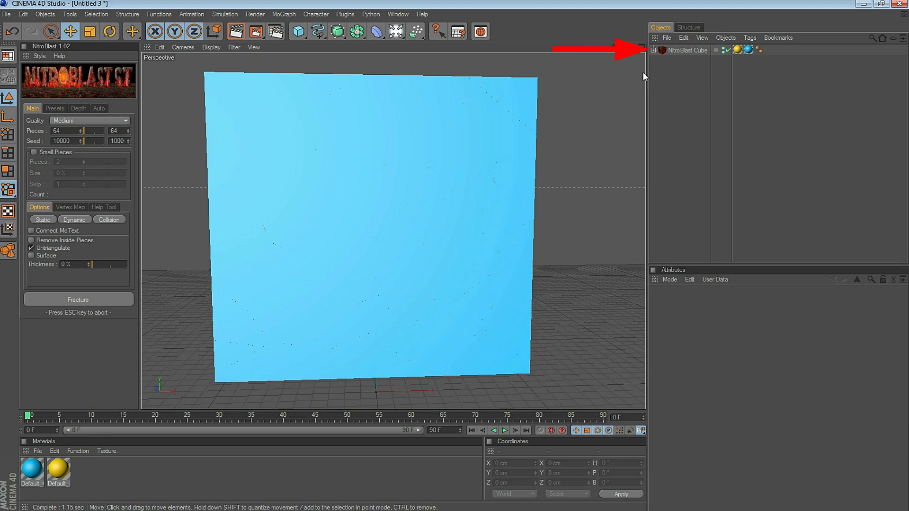
# Set the Main Pieces dynamics body's collision shape to Box.
pyautogui.click(681, 51)
pyautogui.click(654, 50)
pyautogui.click(747, 61)
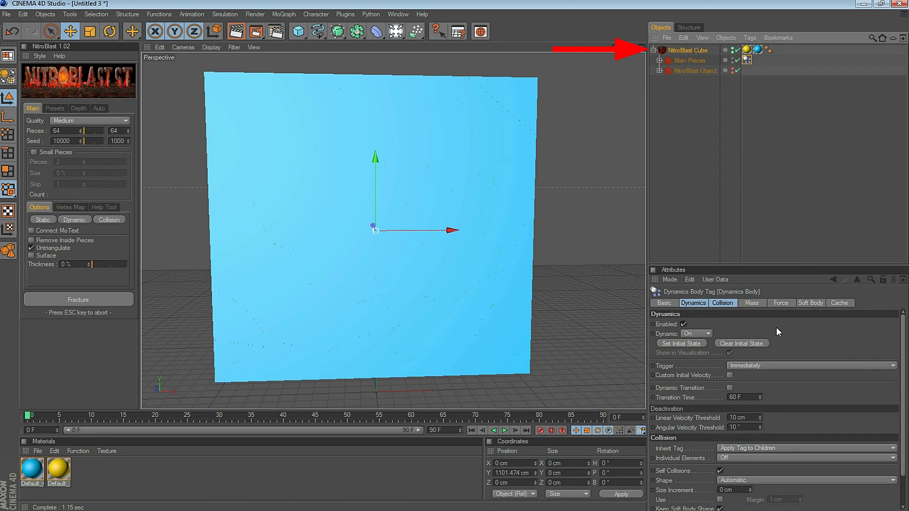
pyautogui.scroll(-2, 756, 443)
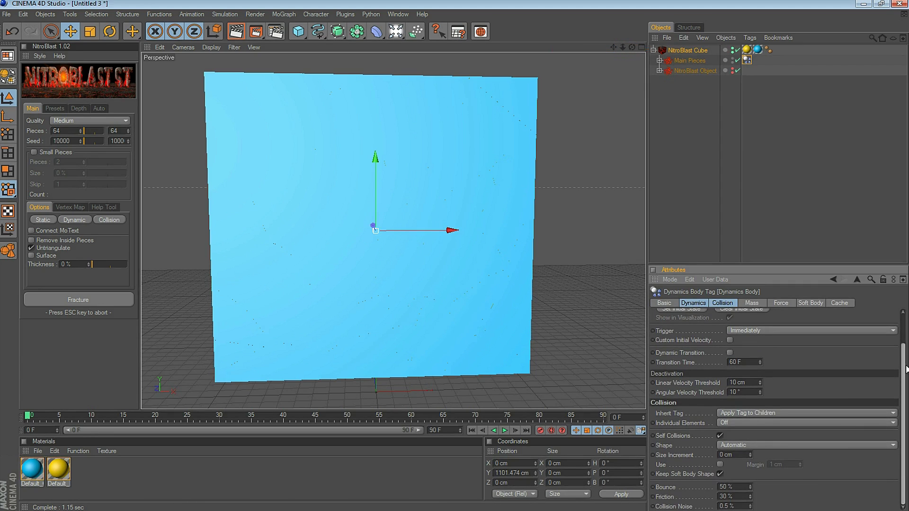
pyautogui.click(748, 445)
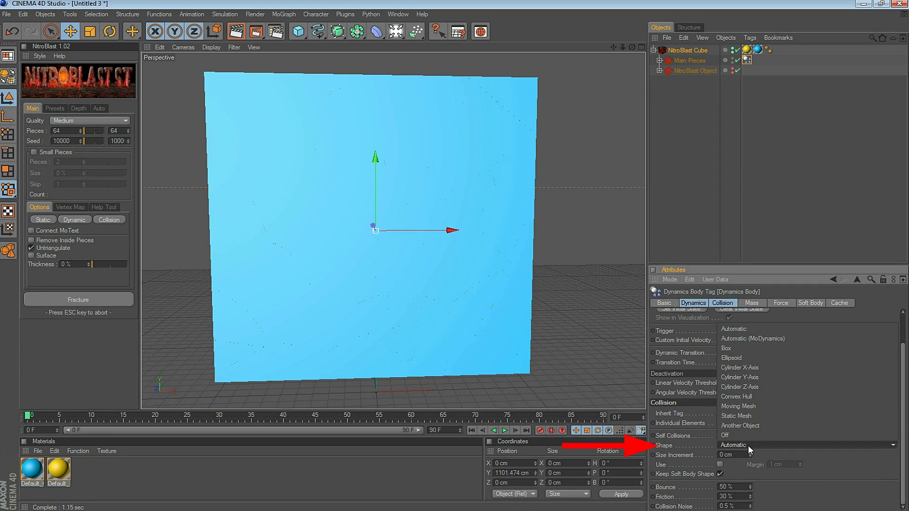
pyautogui.click(743, 347)
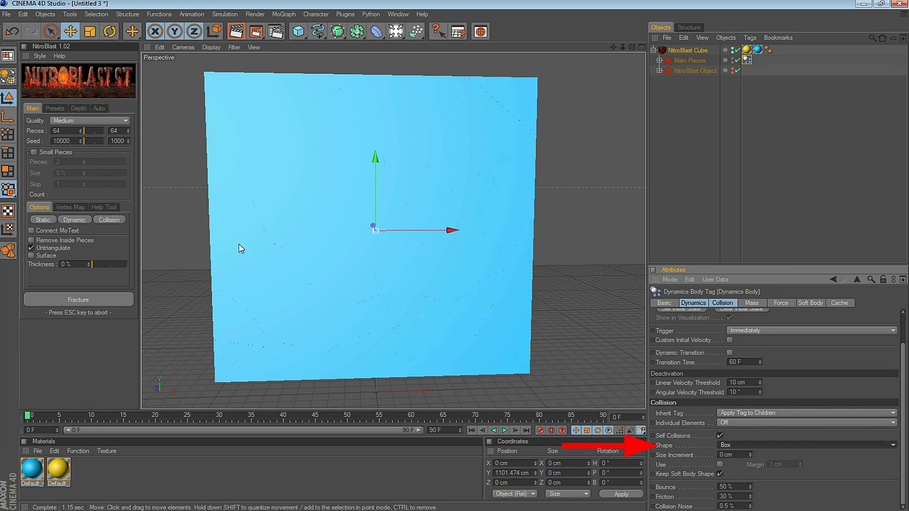
# Play and rewind the simulation to test the box collisions.
pyautogui.click(506, 430)
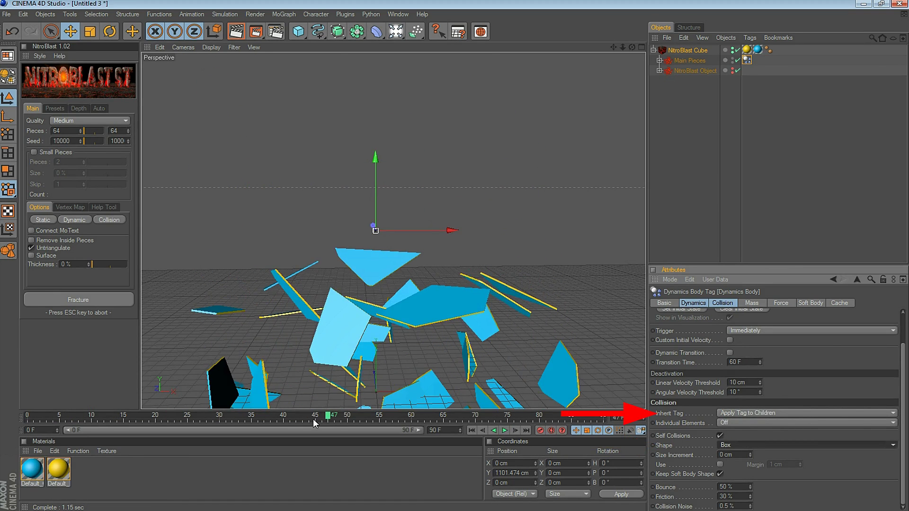
pyautogui.moveTo(329, 417); pyautogui.dragTo(11, 423)
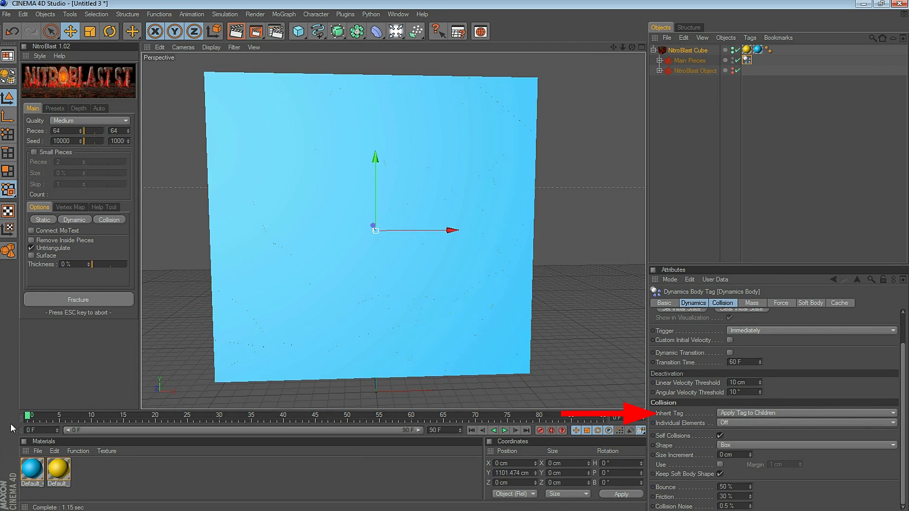
pyautogui.scroll(2, 773, 412)
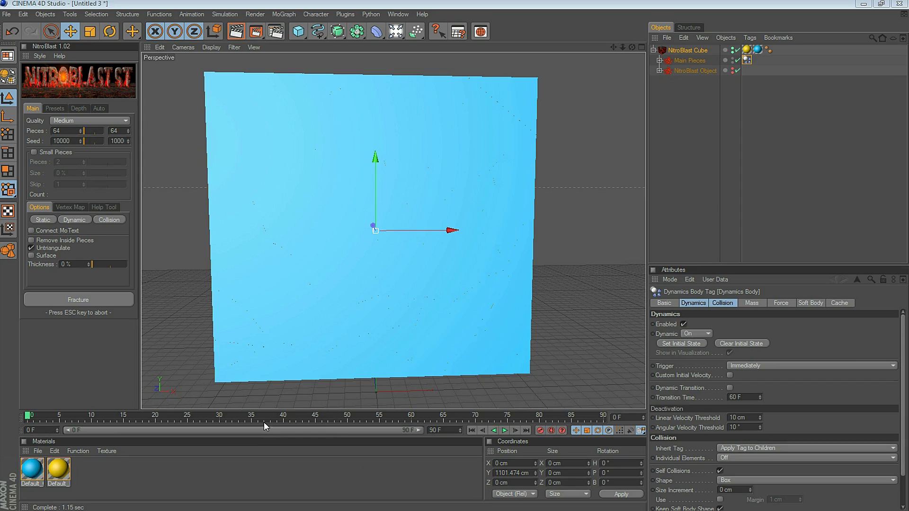
pyautogui.click(504, 431)
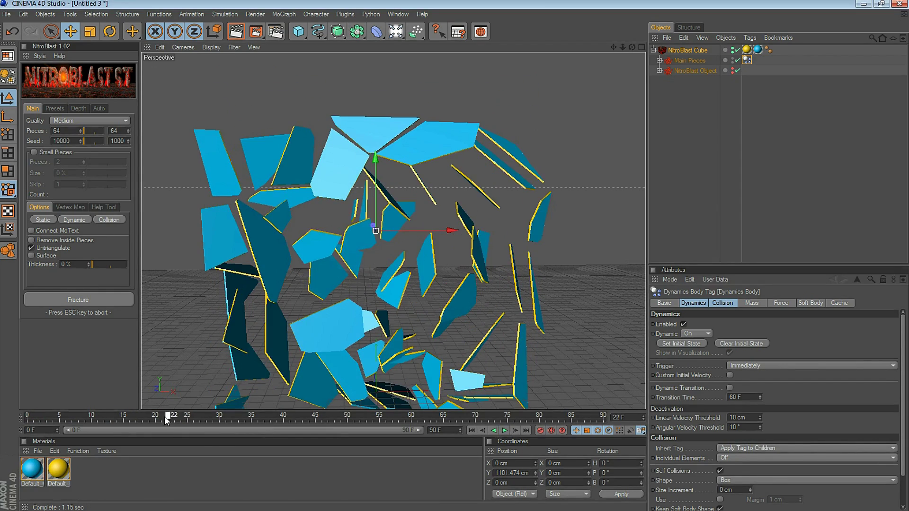
pyautogui.moveTo(165, 420); pyautogui.dragTo(27, 418)
pyautogui.click(504, 430)
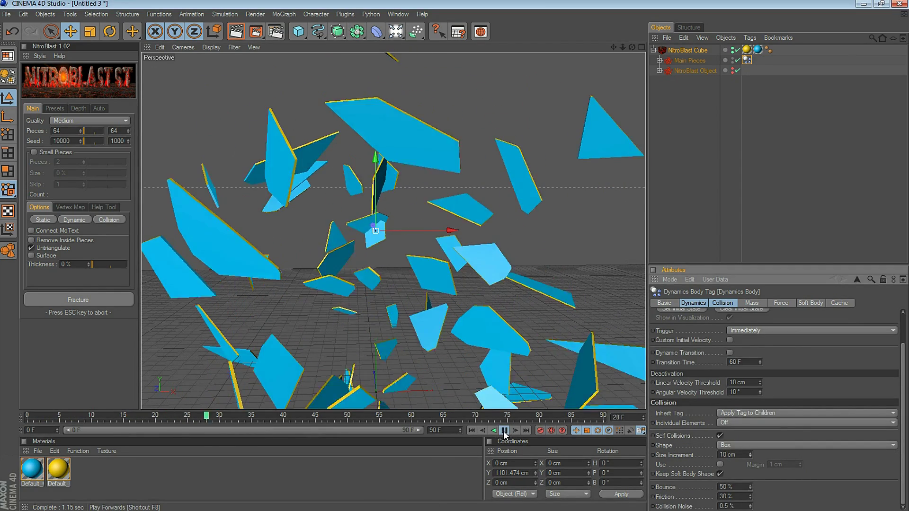
pyautogui.click(504, 432)
pyautogui.write('20')
# Set Size Increment to 20 cm and replay the shatter from the start.
pyautogui.press('Return')
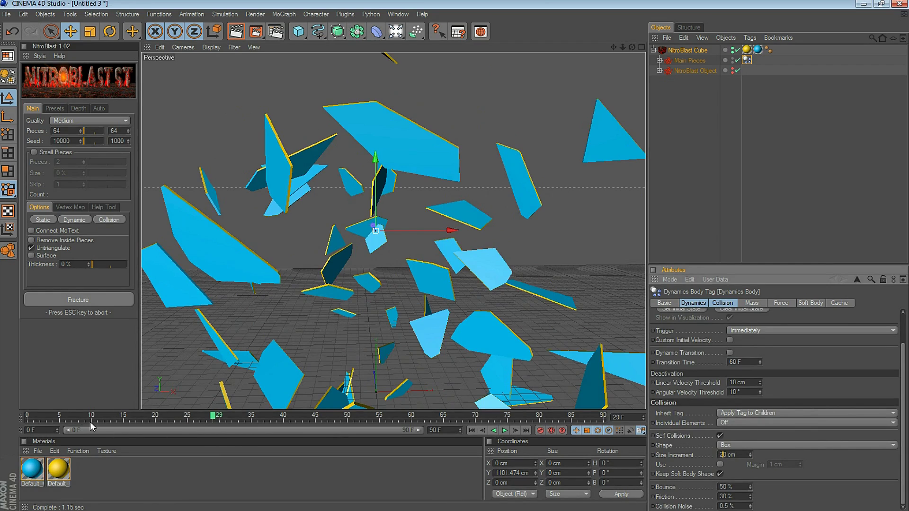
pyautogui.moveTo(93, 418); pyautogui.dragTo(29, 418)
pyautogui.click(504, 431)
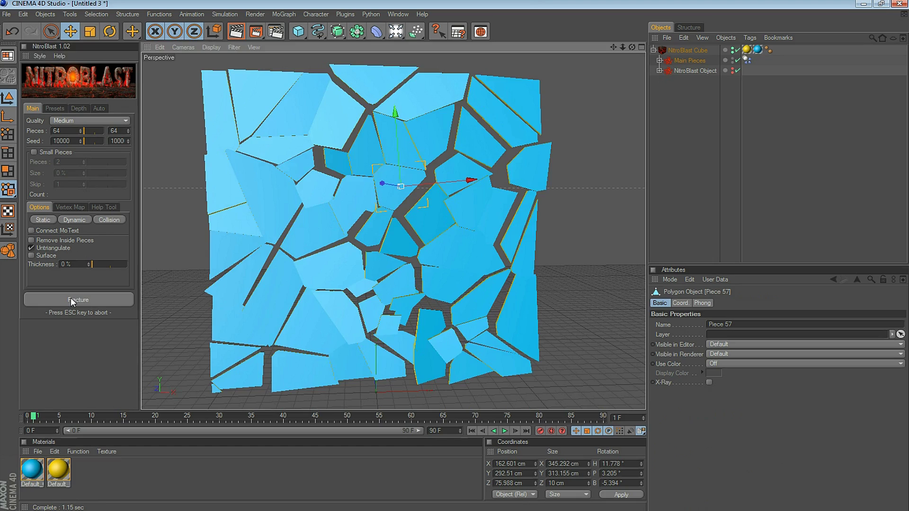
# Re-fracture the wall and change the piece count to 32.
pyautogui.click(71, 301)
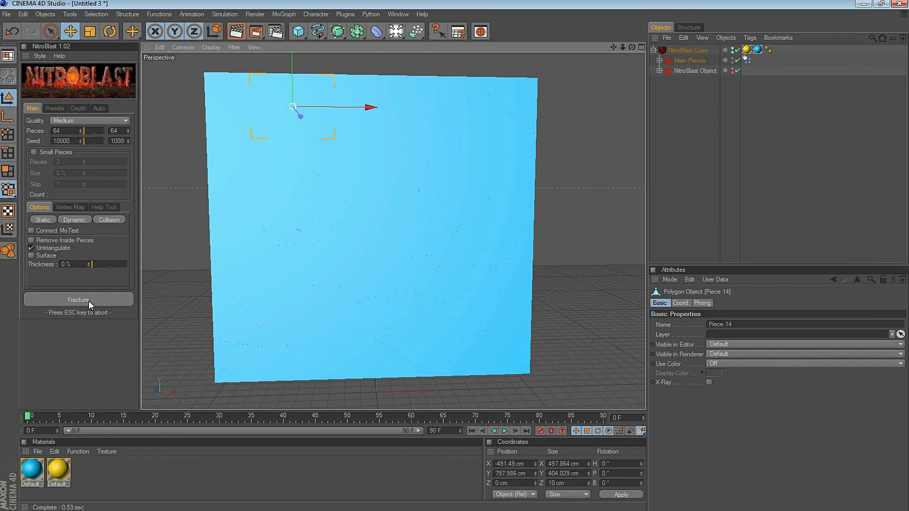
pyautogui.click(505, 431)
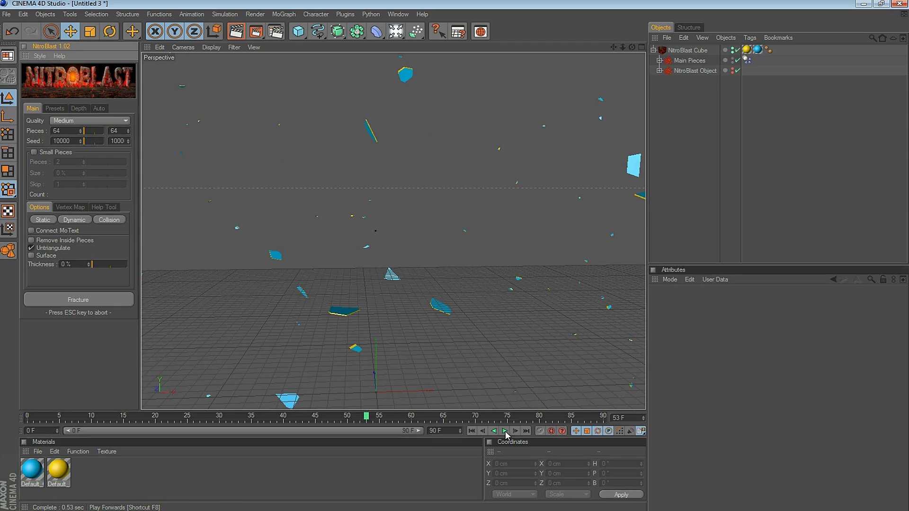
pyautogui.click(515, 431)
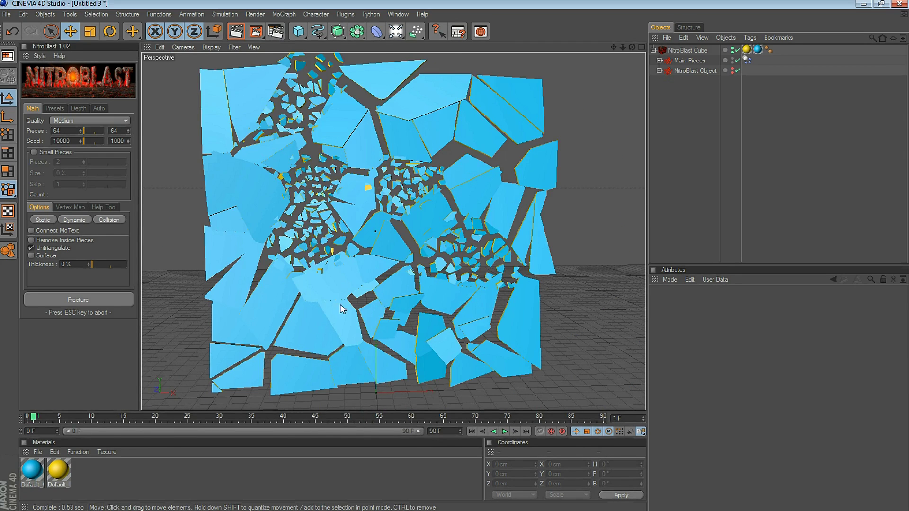
pyautogui.click(310, 338)
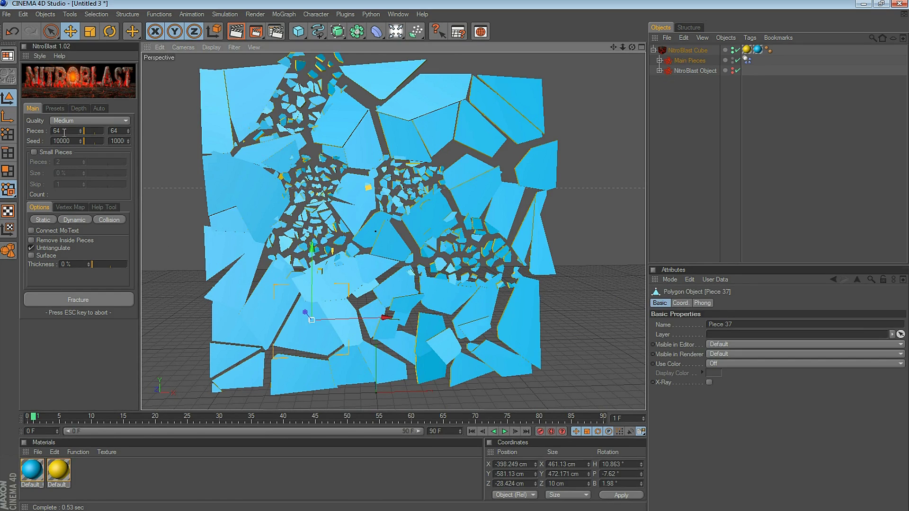
pyautogui.write('32')
pyautogui.press('Return')
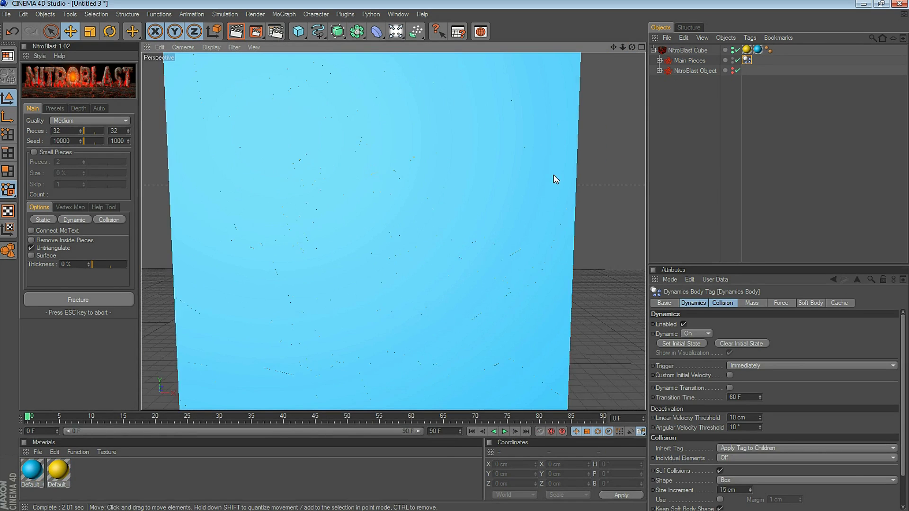
pyautogui.scroll(5, 554, 179)
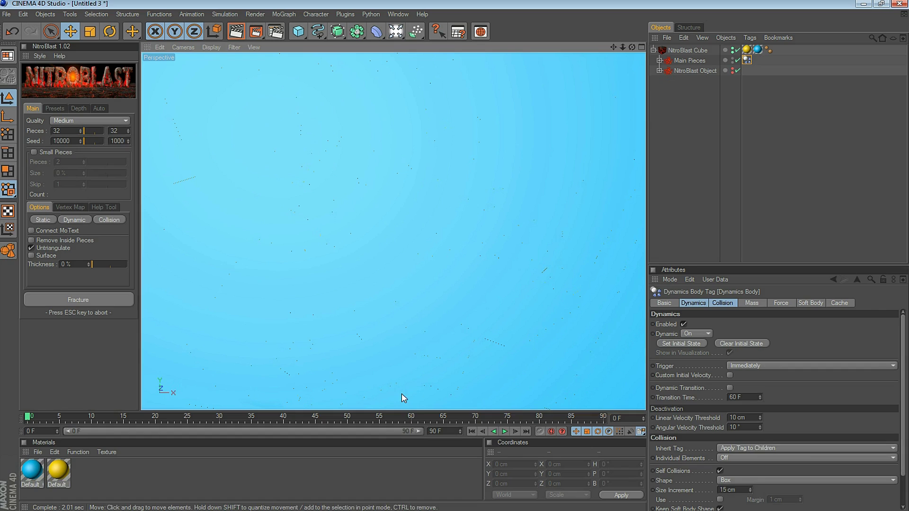
# Lower the collision size increment to 10 cm and replay the shatter from the start.
pyautogui.click(505, 432)
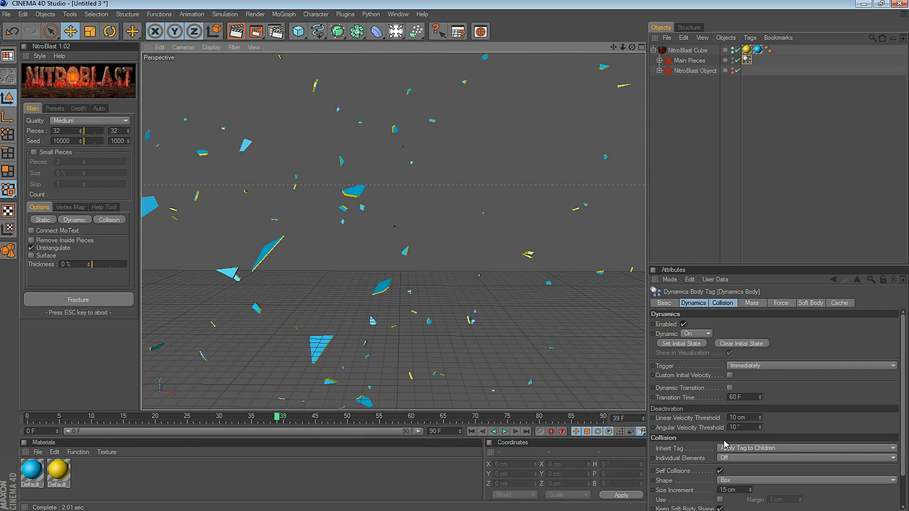
pyautogui.click(751, 491)
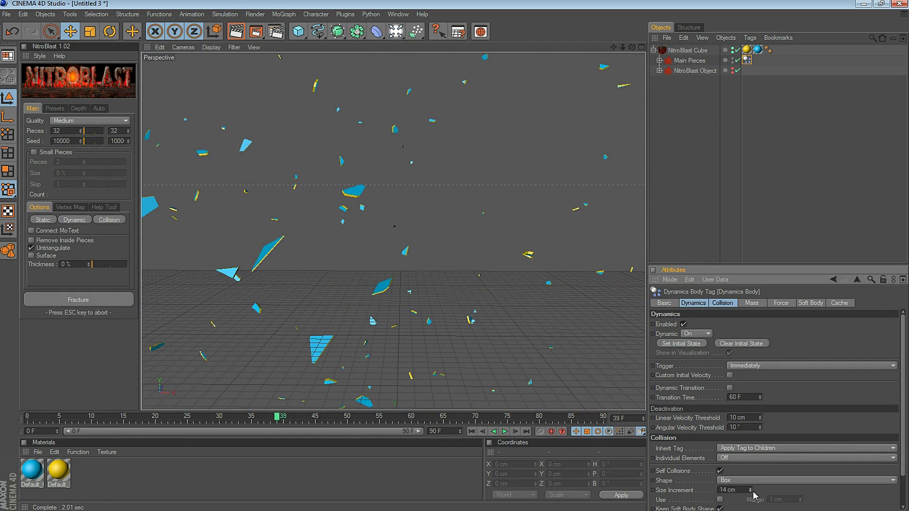
pyautogui.click(52, 421)
pyautogui.click(505, 432)
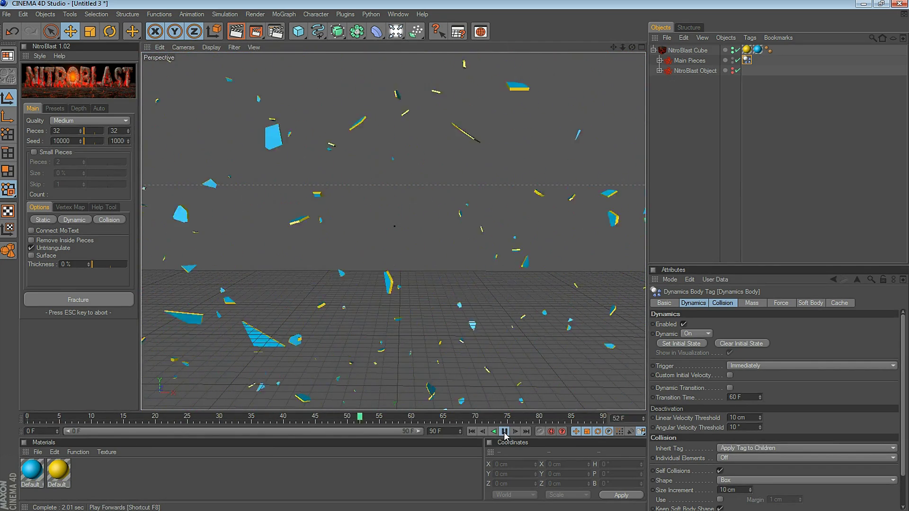
pyautogui.click(504, 431)
# Add a camera from Objects > Scene, render a preview, and tilt it onto the wall.
pyautogui.click(45, 14)
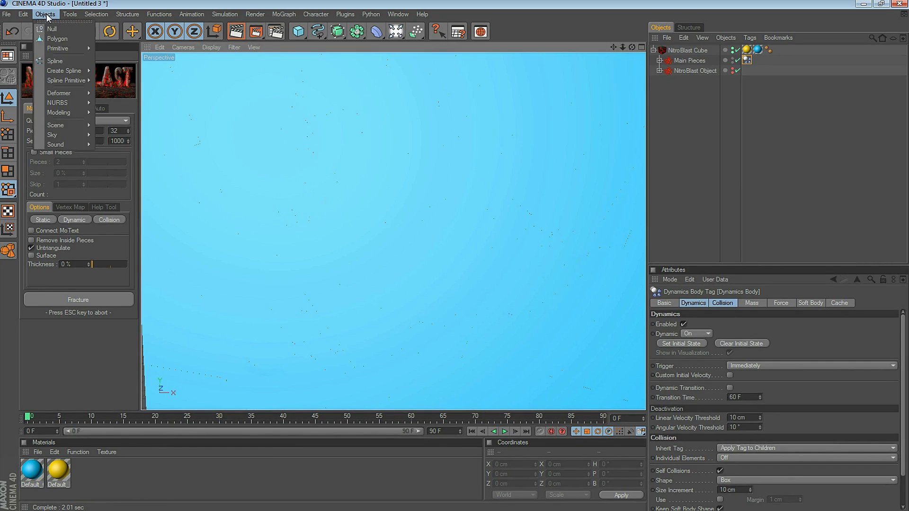
pyautogui.moveTo(56, 125)
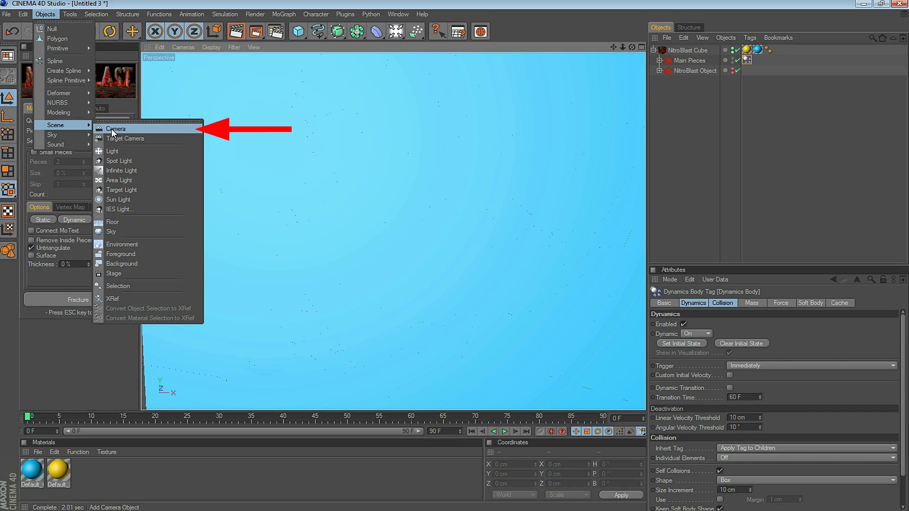
pyautogui.click(114, 130)
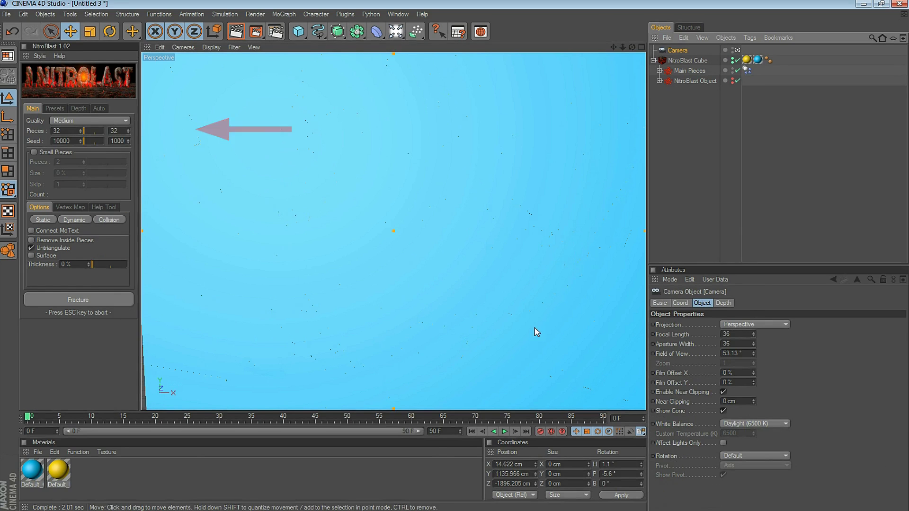
pyautogui.click(235, 31)
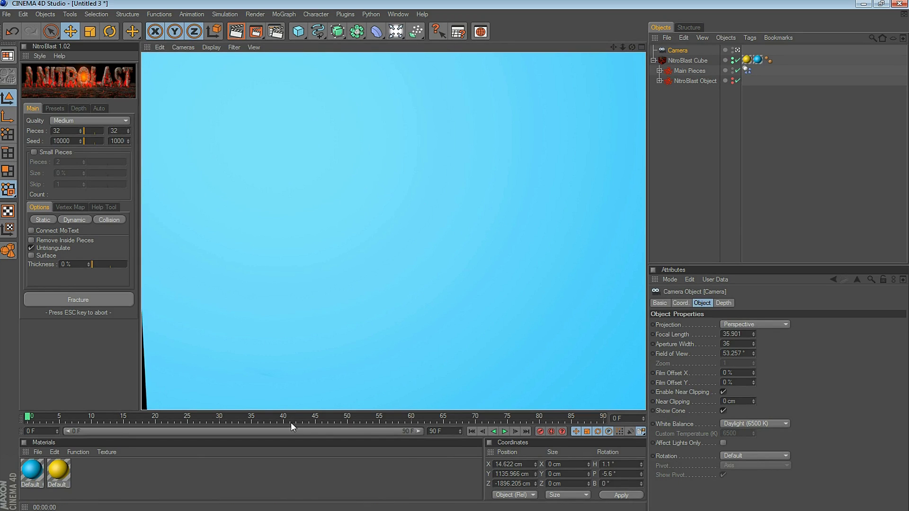
pyautogui.keyDown('alt'); pyautogui.moveTo(426, 284); pyautogui.dragTo(416, 279); pyautogui.keyUp('alt')
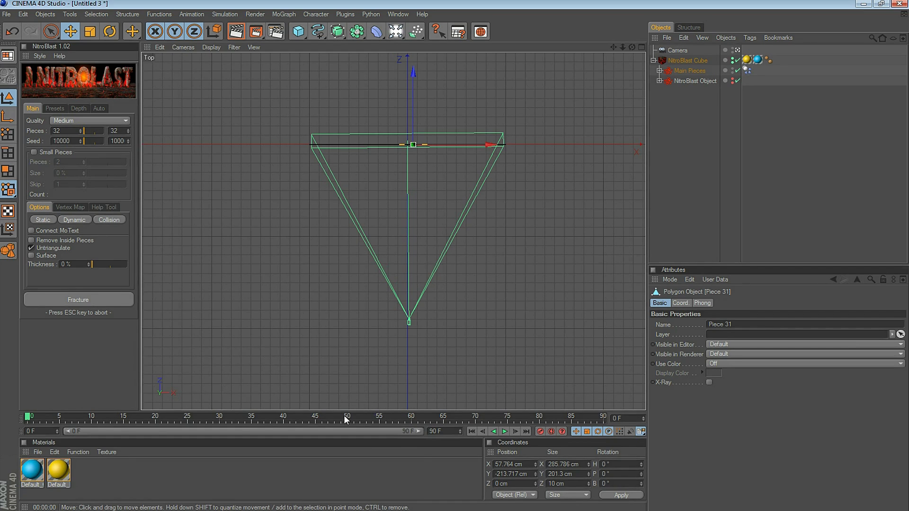
# Keyframe the camera at frame 0, then move it closer along Z and keyframe at frame 60.
pyautogui.click(675, 50)
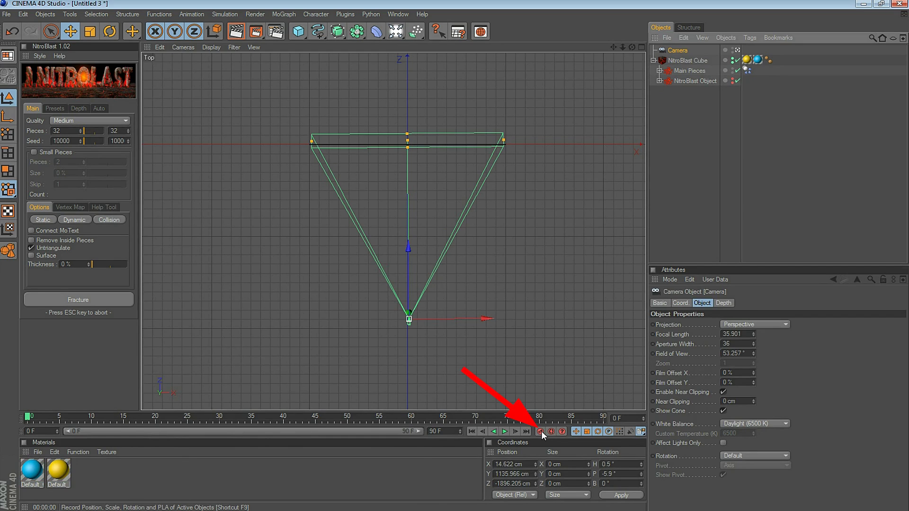
pyautogui.click(541, 431)
pyautogui.moveTo(31, 423); pyautogui.dragTo(410, 422)
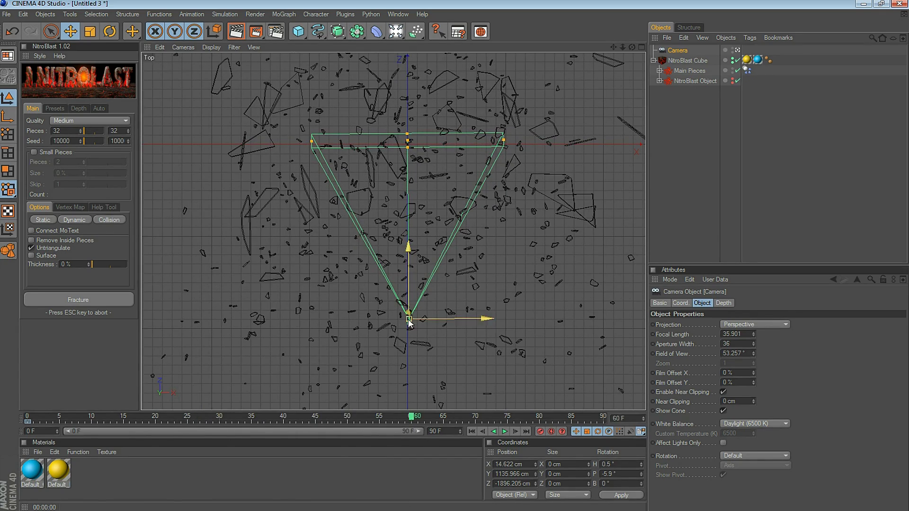
pyautogui.moveTo(410, 321)
pyautogui.mouseDown()
pyautogui.moveTo(408, 217)
pyautogui.moveTo(409, 261)
pyautogui.mouseUp()
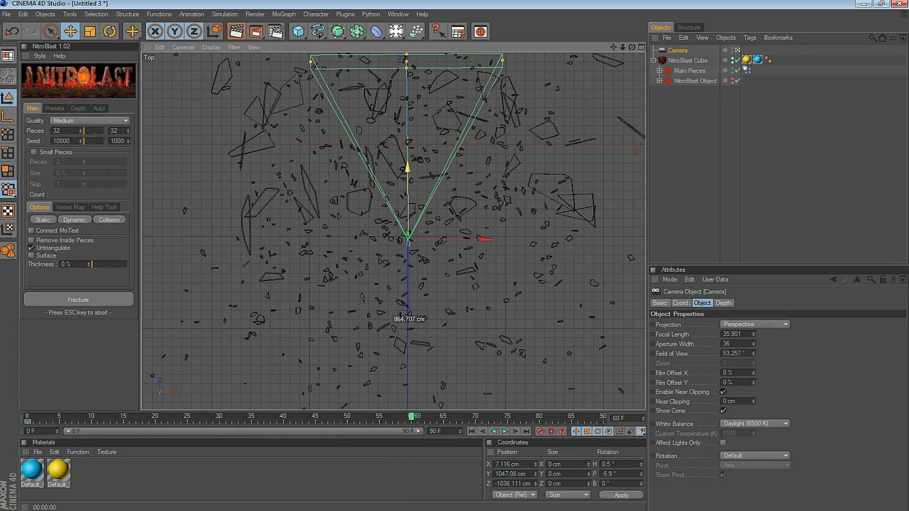
pyautogui.click(541, 431)
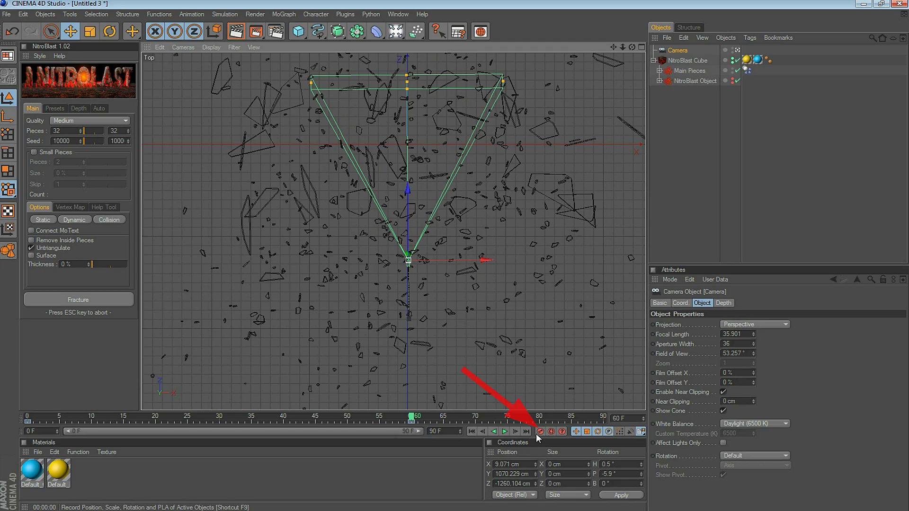
# Play back the camera move and check frame 60 in Top and perspective views.
pyautogui.moveTo(410, 417); pyautogui.dragTo(27, 417)
pyautogui.press('F1')
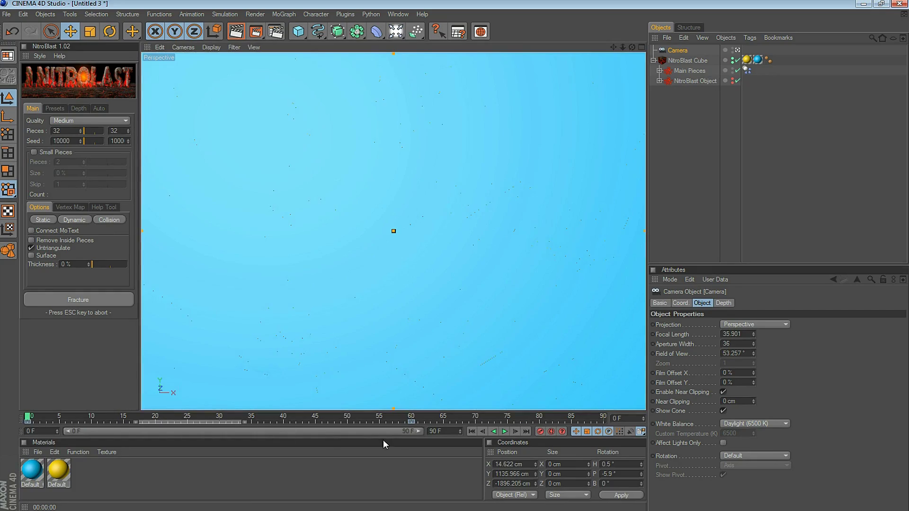
pyautogui.click(505, 431)
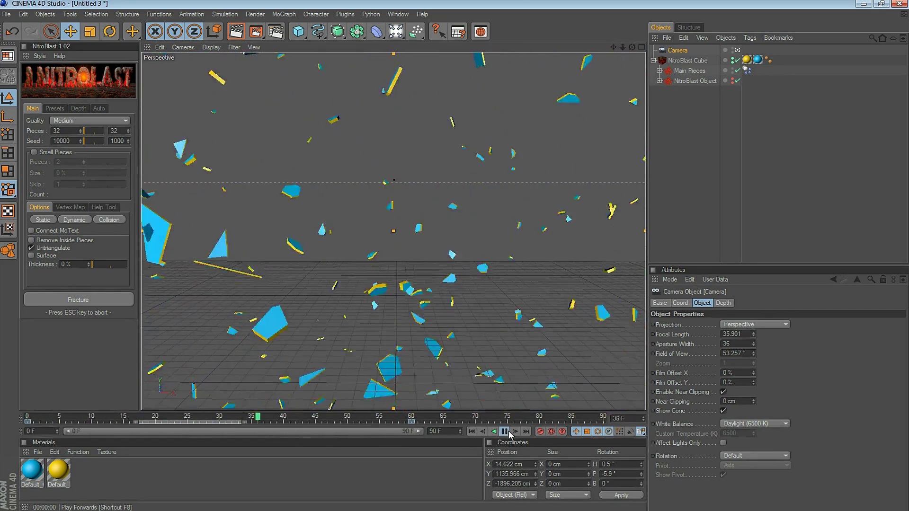
pyautogui.click(505, 431)
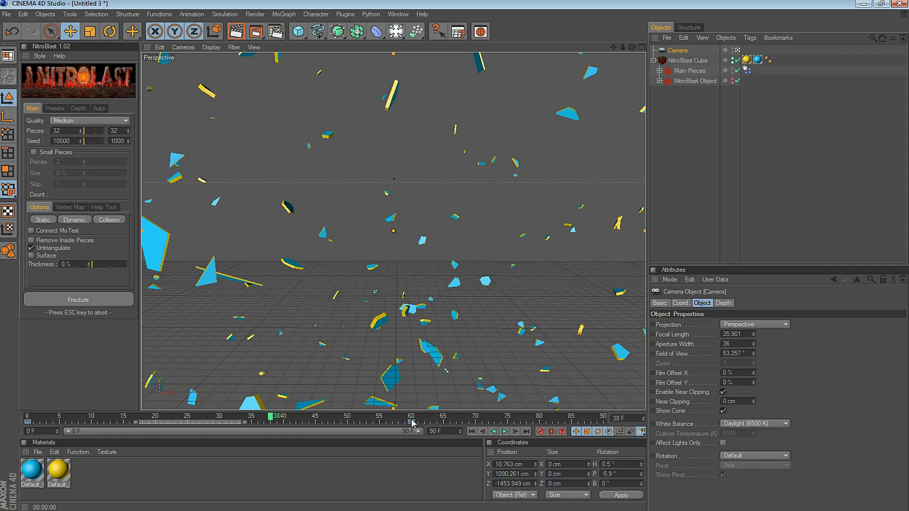
pyautogui.press('F2')
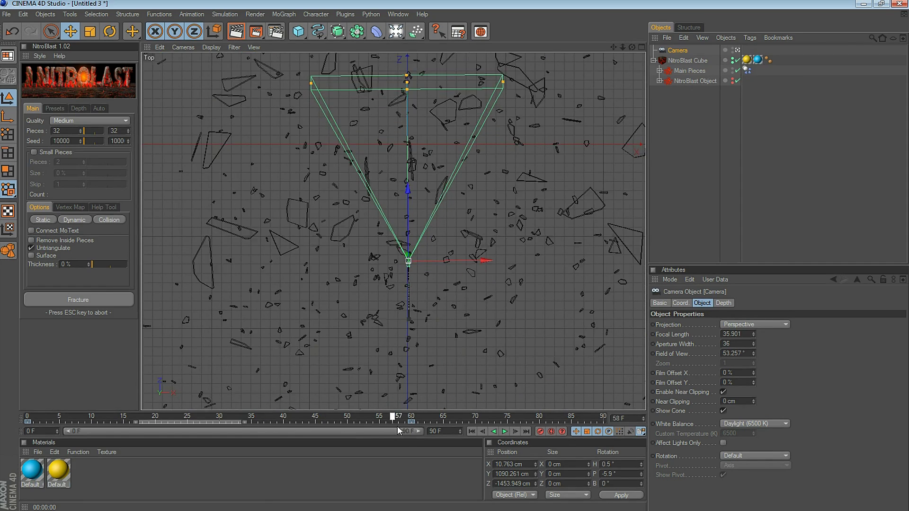
pyautogui.moveTo(282, 421); pyautogui.dragTo(598, 429)
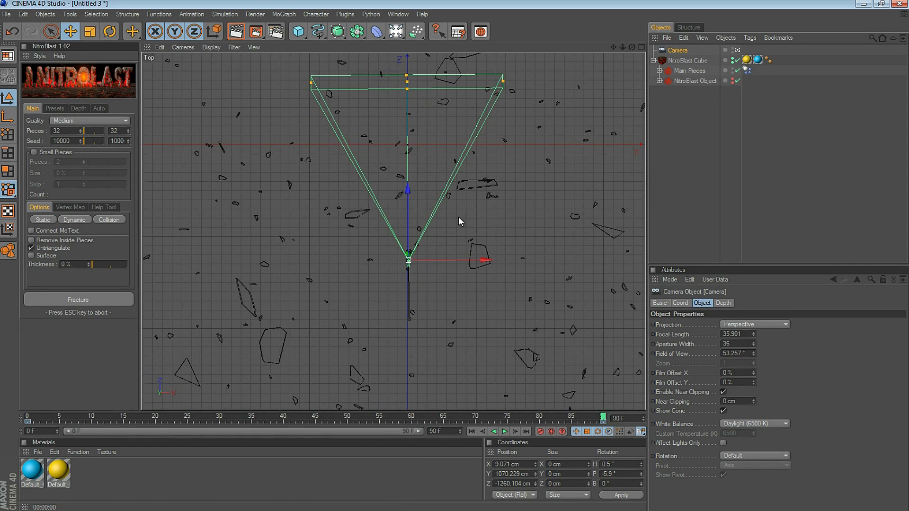
pyautogui.click(405, 187)
pyautogui.press('F1')
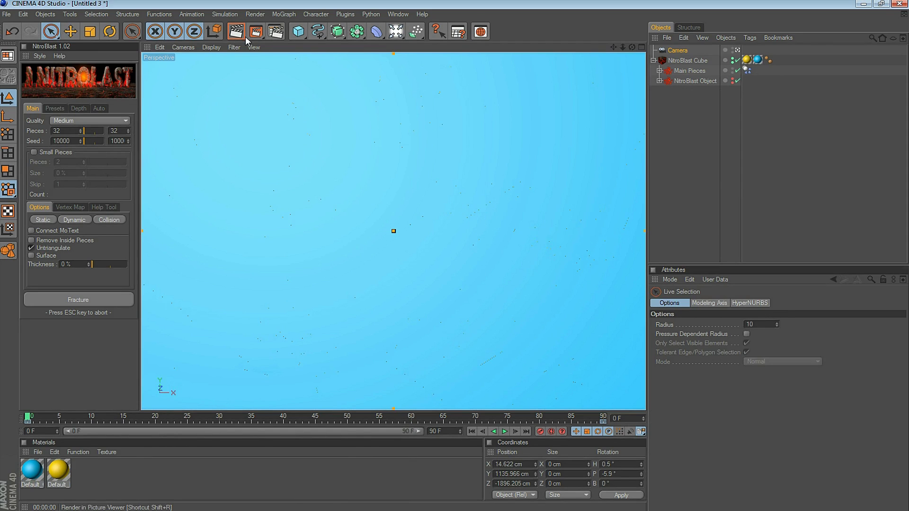
# In Render Settings, apply the HDTV 1080 25 preset and render all frames.
pyautogui.click(275, 31)
pyautogui.click(168, 41)
pyautogui.moveTo(186, 70)
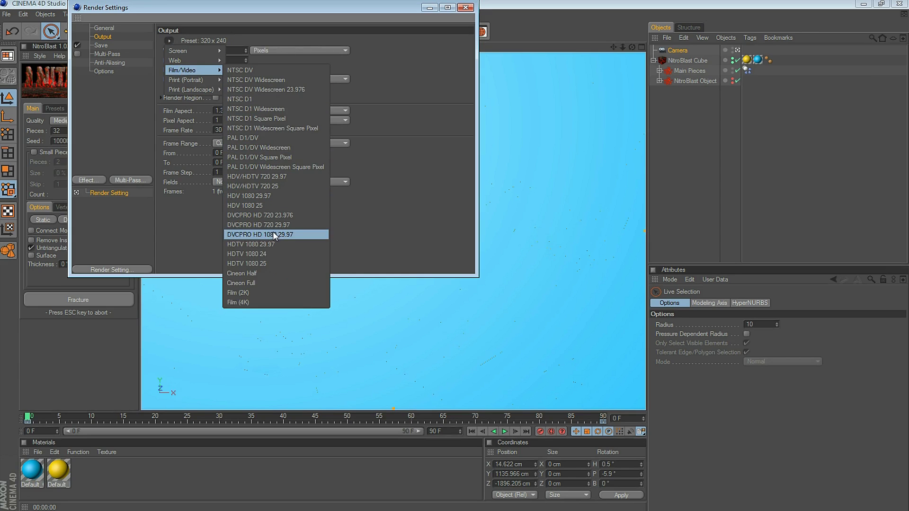
pyautogui.click(267, 266)
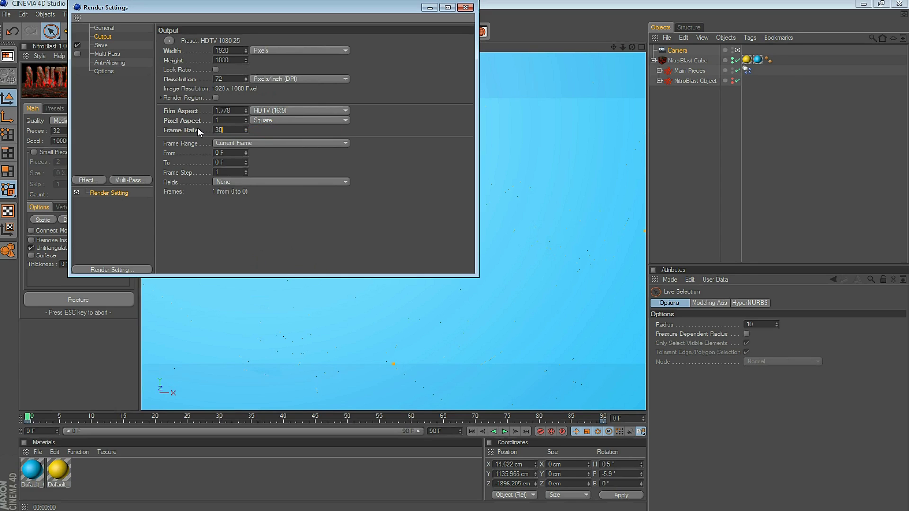
pyautogui.click(245, 143)
pyautogui.click(243, 173)
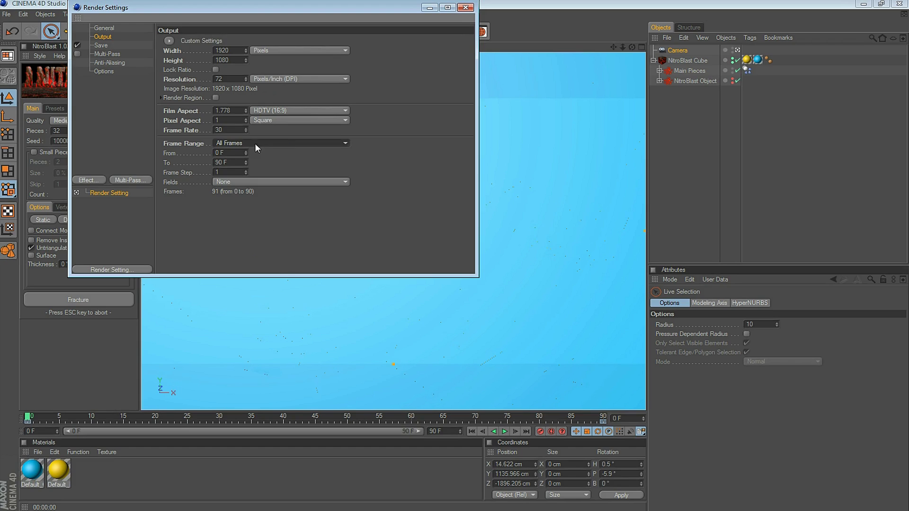
# Save the render to F:\temp\explode as OpenEXR with an alpha channel.
pyautogui.click(101, 45)
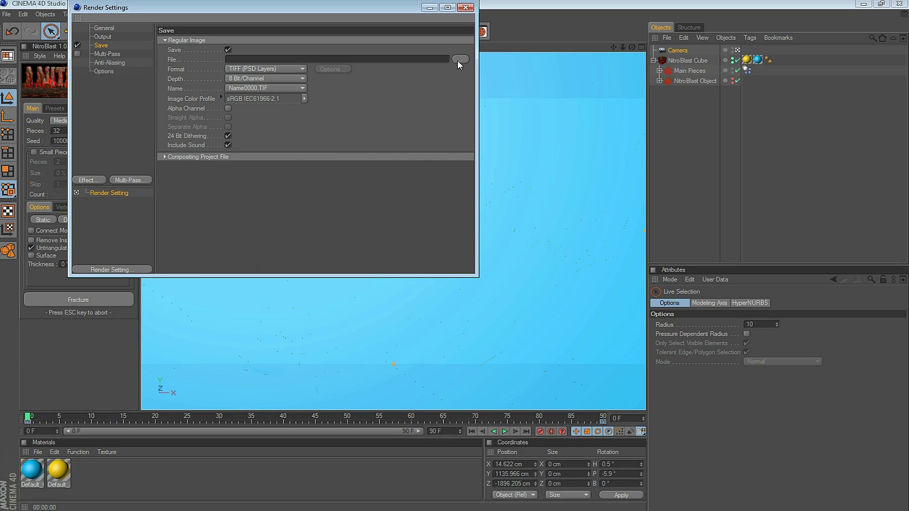
pyautogui.click(457, 60)
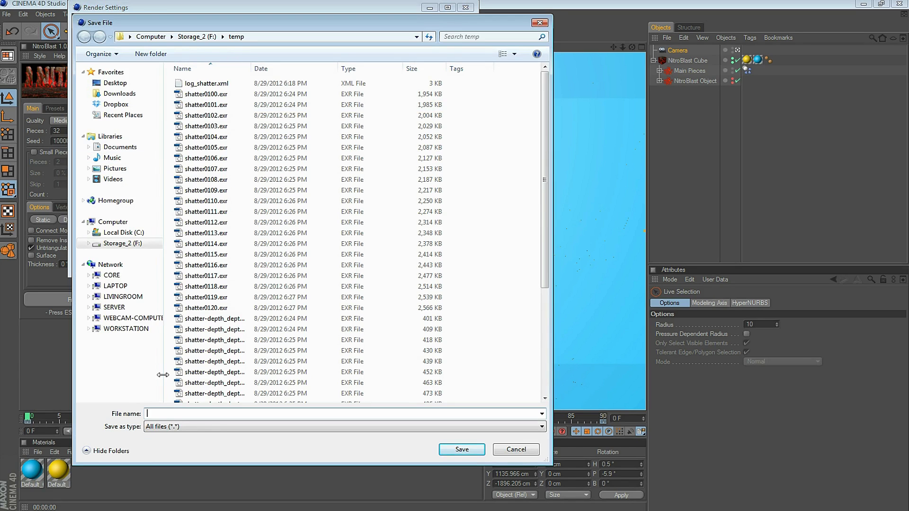
pyautogui.write('explode')
pyautogui.press('Return')
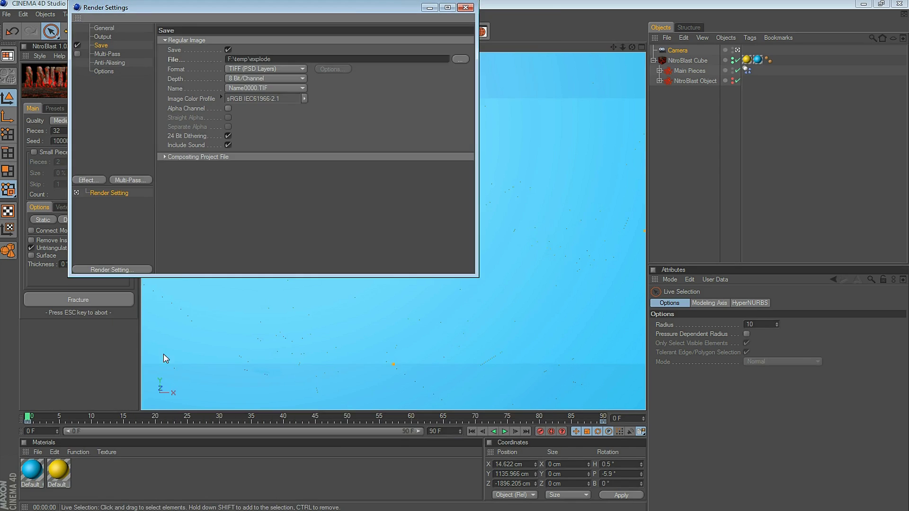
pyautogui.click(251, 69)
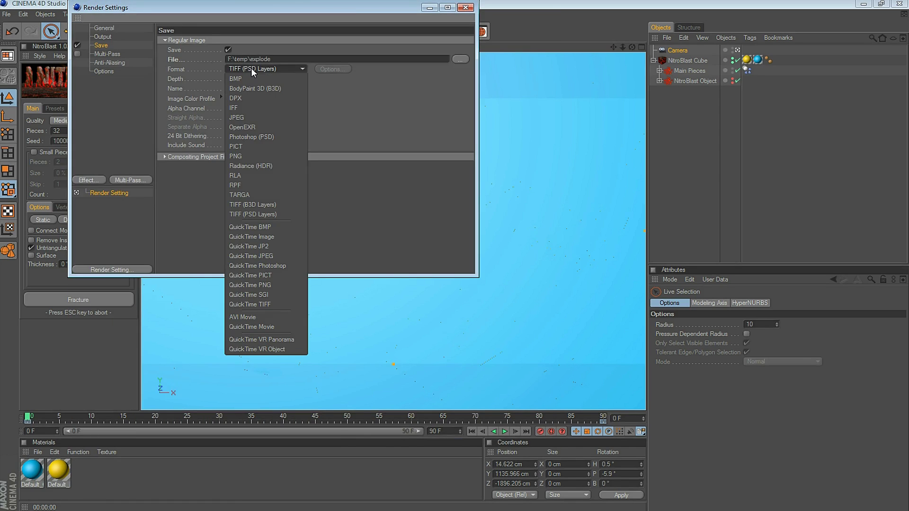
pyautogui.click(251, 126)
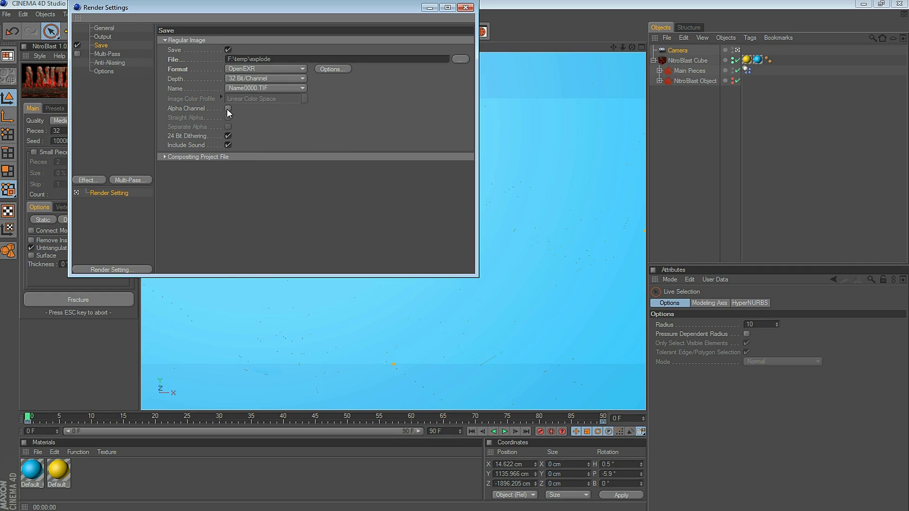
pyautogui.click(228, 108)
# Move the Render Settings window down and bring up the Anti-Aliasing quality choices.
pyautogui.moveTo(177, 11); pyautogui.dragTo(178, 34)
pyautogui.click(107, 84)
pyautogui.click(236, 62)
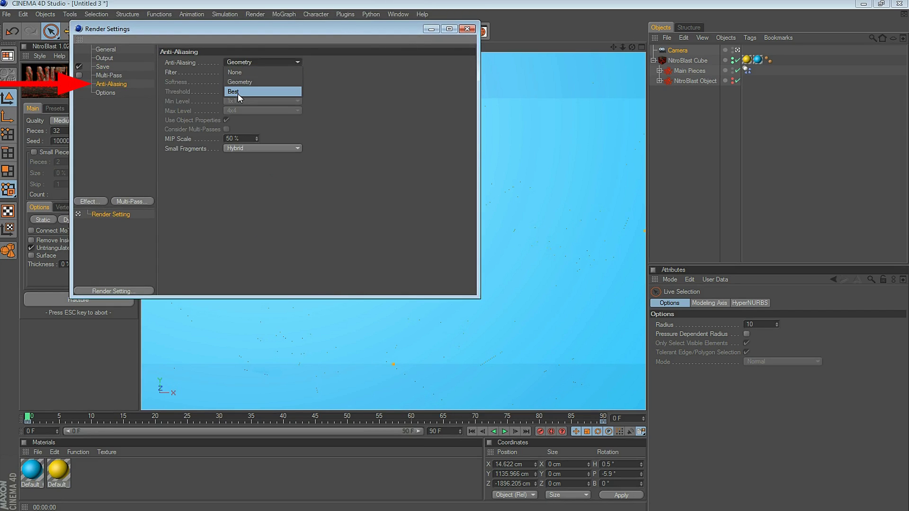
# Choose Best anti-aliasing with a 2x2 maximum level and close Render Settings.
pyautogui.click(238, 93)
pyautogui.click(239, 111)
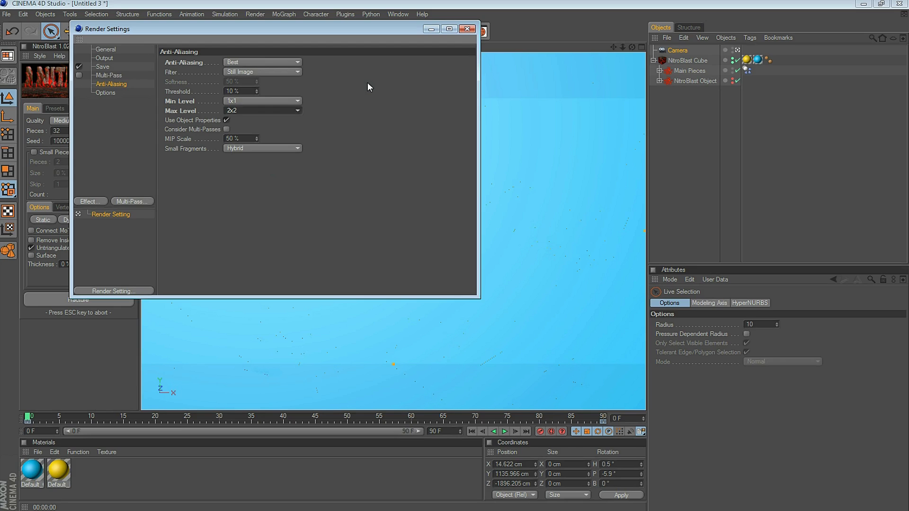
pyautogui.click(466, 29)
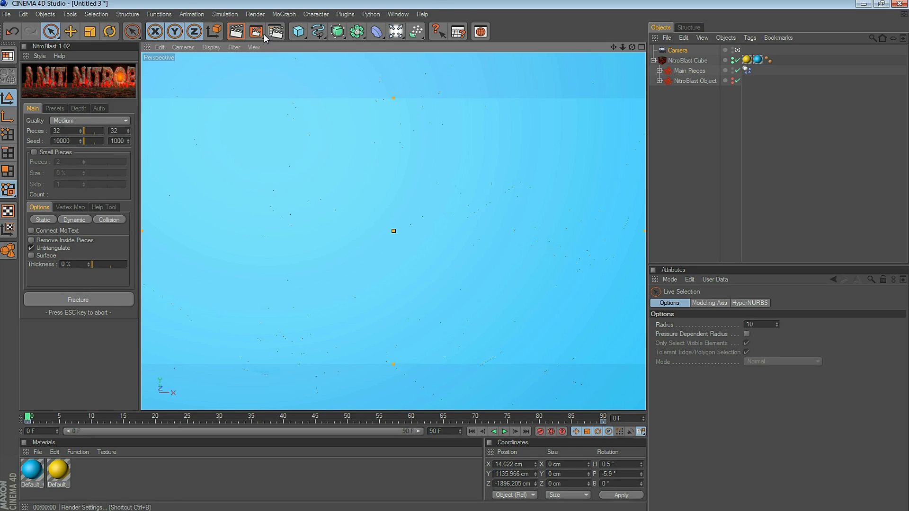
# Render the scene to the Picture Viewer and enlarge the viewer to inspect frames.
pyautogui.click(259, 31)
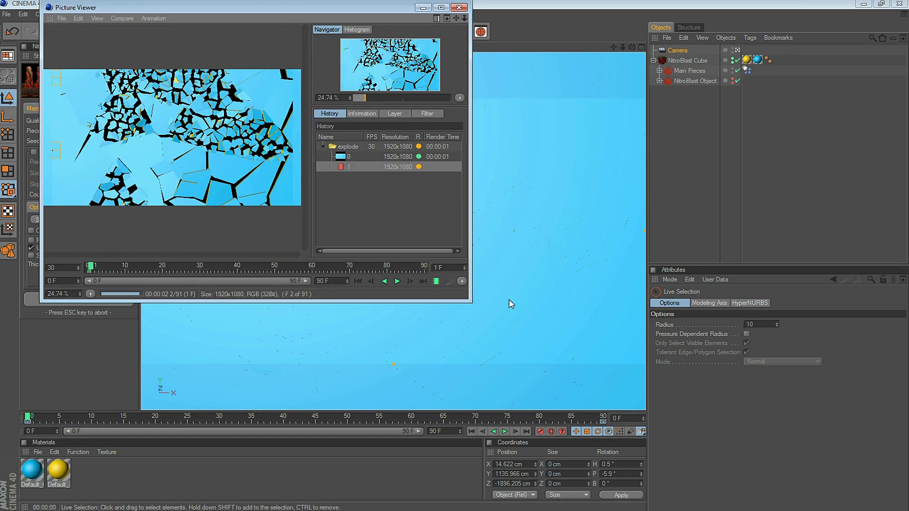
pyautogui.moveTo(471, 302); pyautogui.dragTo(873, 468)
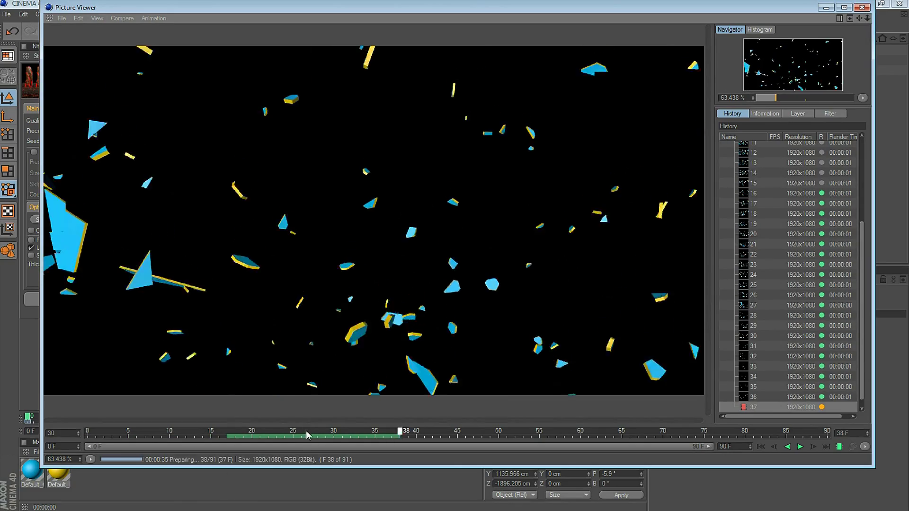
pyautogui.moveTo(243, 430)
pyautogui.mouseDown()
pyautogui.moveTo(141, 430)
pyautogui.moveTo(317, 450)
pyautogui.mouseUp()
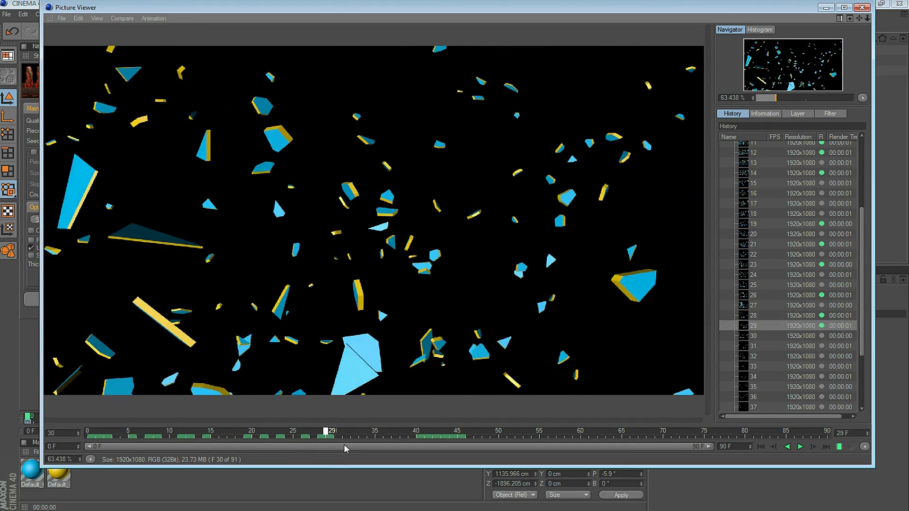
# Inspect rendered frames, including frame 25 and the late falling frames, then play the render.
pyautogui.click(823, 306)
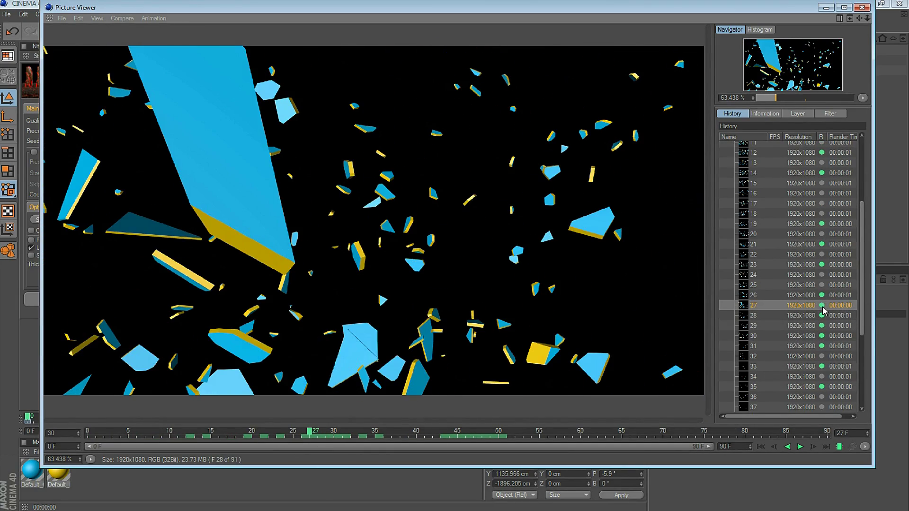
pyautogui.click(822, 284)
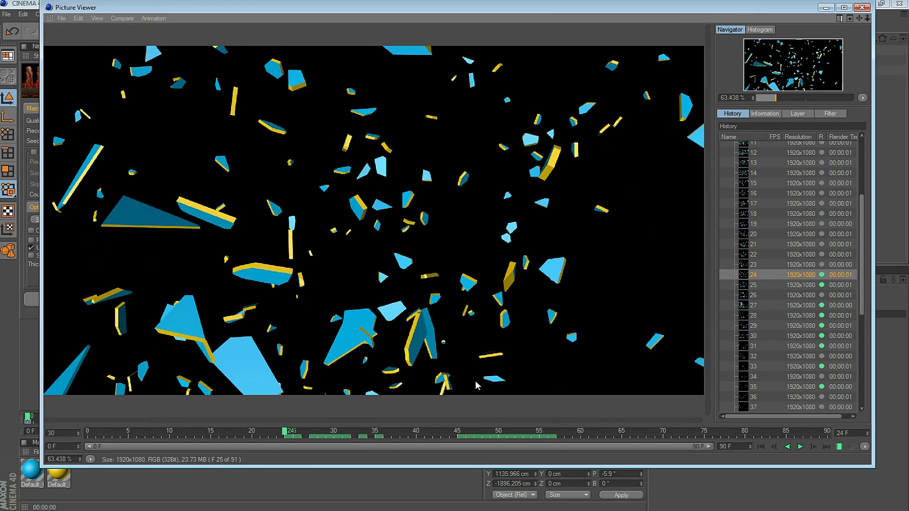
pyautogui.moveTo(226, 431)
pyautogui.mouseDown()
pyautogui.moveTo(89, 435)
pyautogui.moveTo(279, 421)
pyautogui.mouseUp()
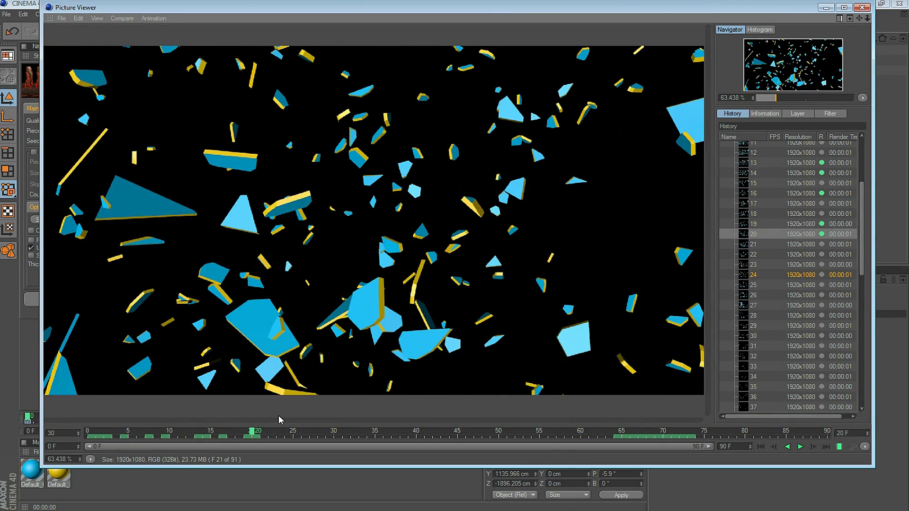
pyautogui.moveTo(280, 420); pyautogui.dragTo(806, 439)
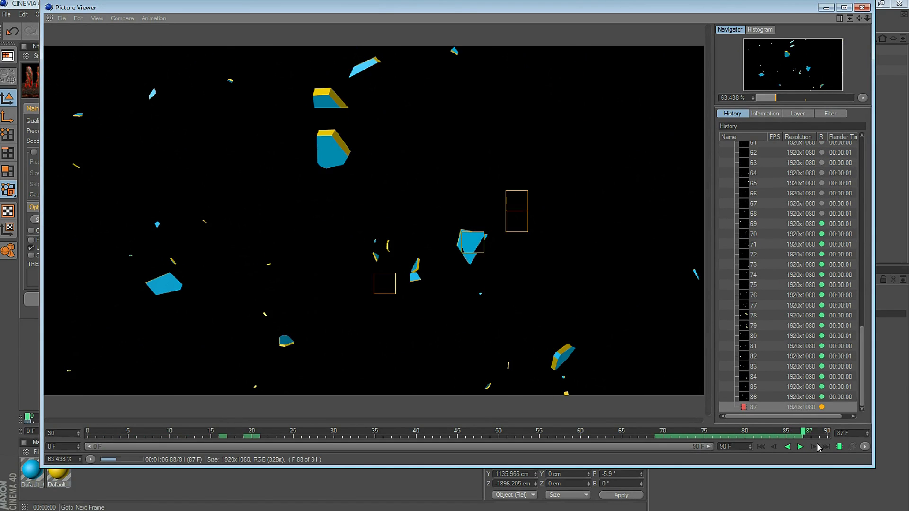
pyautogui.click(800, 447)
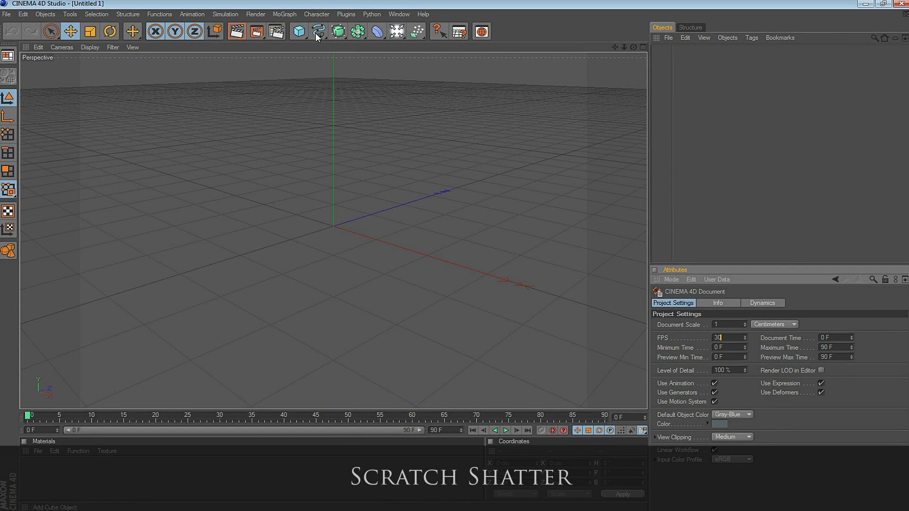
# Add a new cube and set its X and Y size to 2000 cm.
pyautogui.click(299, 31)
pyautogui.write('8')
pyautogui.press('Tab')
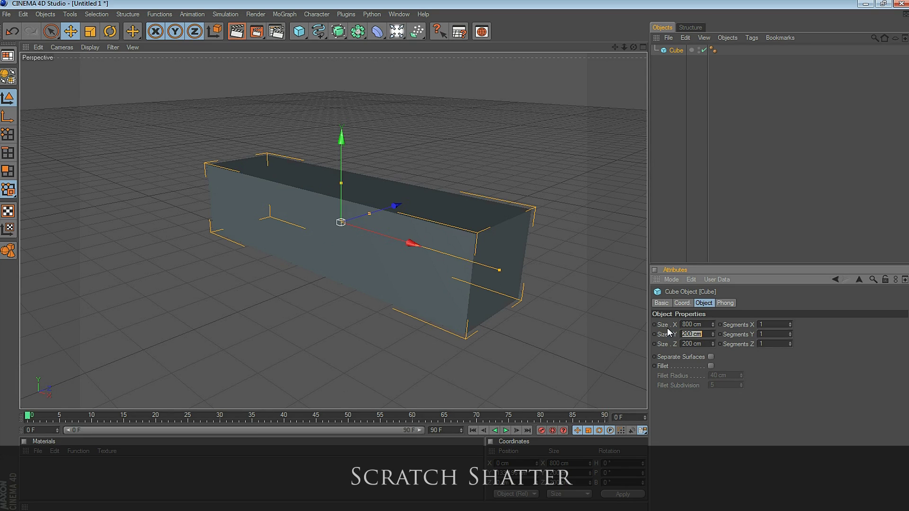
pyautogui.moveTo(713, 325); pyautogui.dragTo(710, 318)
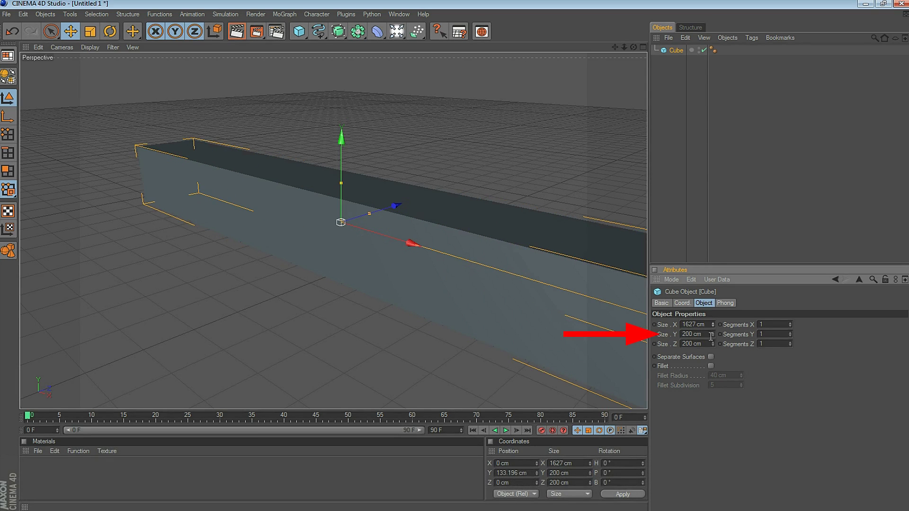
pyautogui.doubleClick(692, 324)
pyautogui.write('2000')
pyautogui.press('Tab')
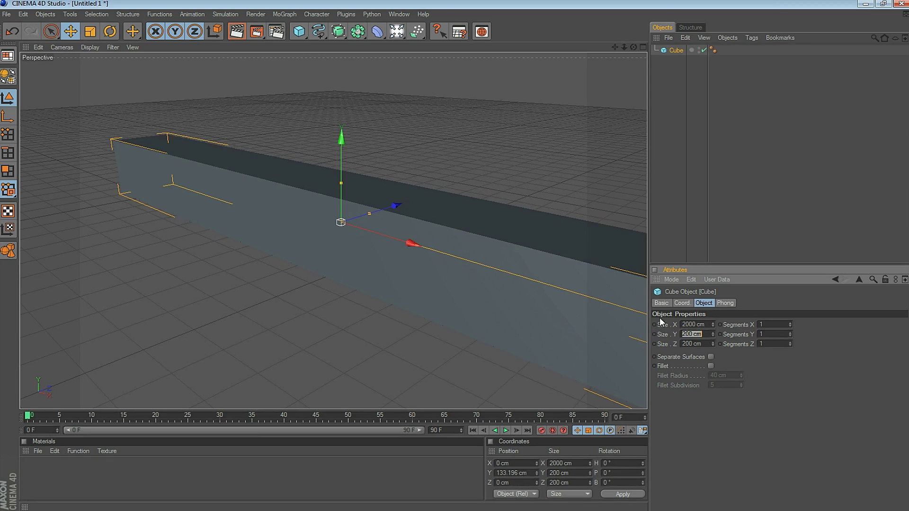
pyautogui.write('2000')
pyautogui.press('Tab')
# Thin the cube's depth to 10 cm while checking the slab's edge.
pyautogui.keyDown('alt'); pyautogui.moveTo(611, 74); pyautogui.dragTo(516, 301); pyautogui.keyUp('alt')
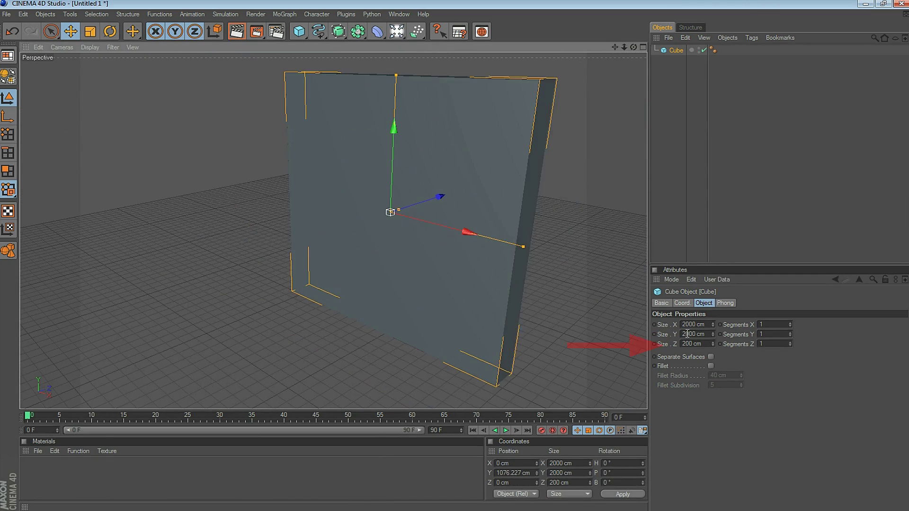
pyautogui.write('20')
pyautogui.press('Return')
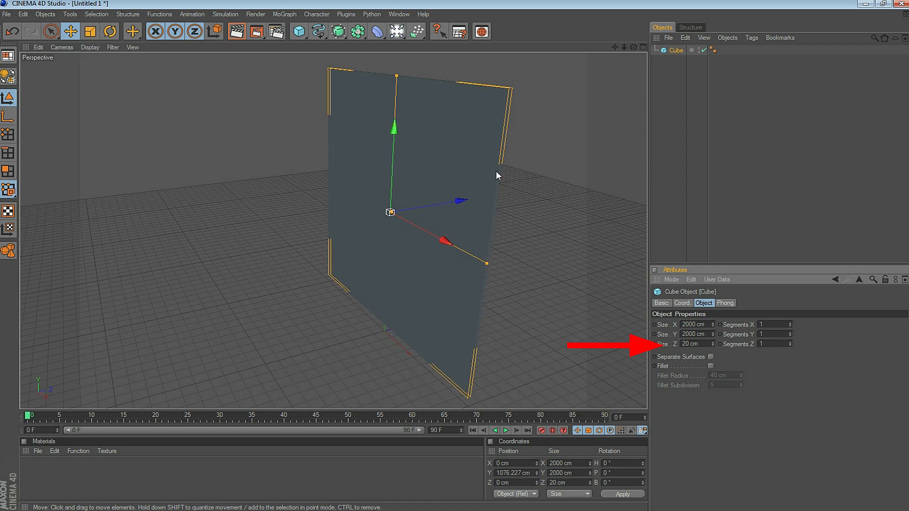
pyautogui.keyDown('alt'); pyautogui.moveTo(496, 171); pyautogui.dragTo(618, 159, button='right'); pyautogui.keyUp('alt')
pyautogui.moveTo(616, 49); pyautogui.dragTo(634, 47)
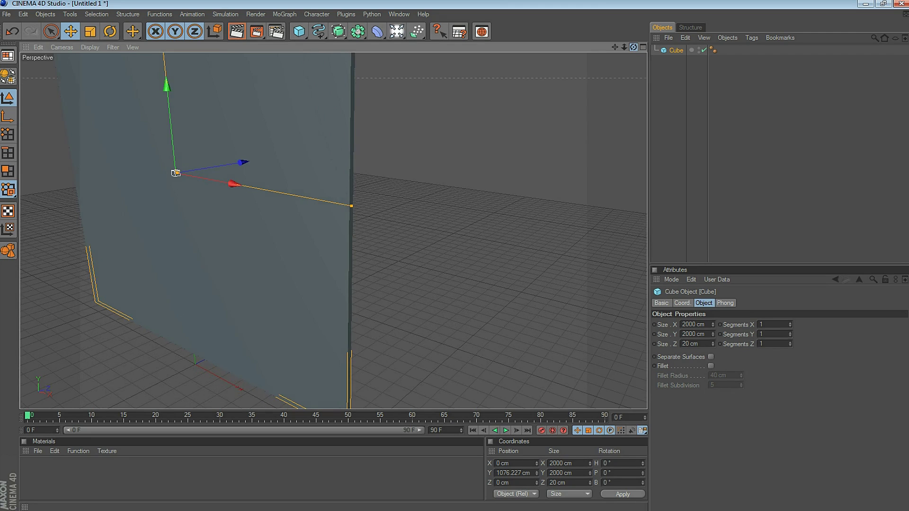
pyautogui.doubleClick(691, 343)
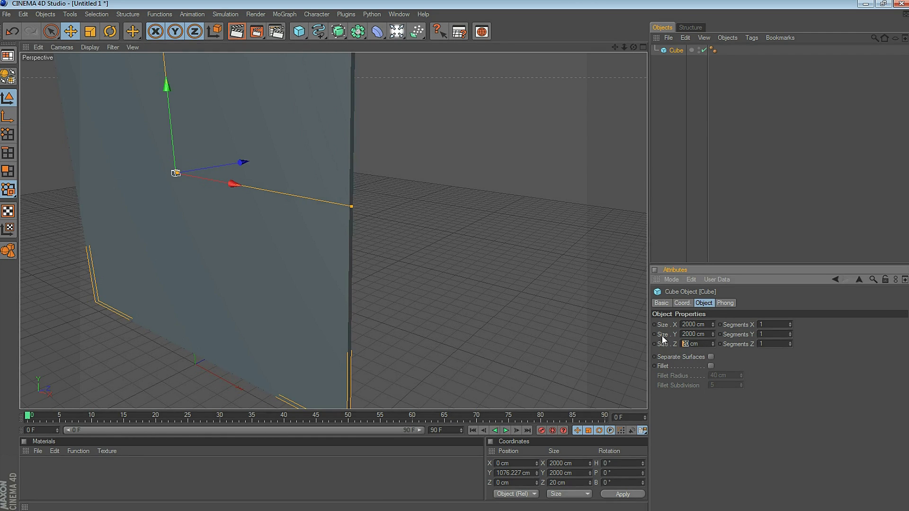
pyautogui.write('10')
pyautogui.press('Return')
# Give the wall three width segments and return to whole-object editing.
pyautogui.click(789, 323)
pyautogui.click(789, 323)
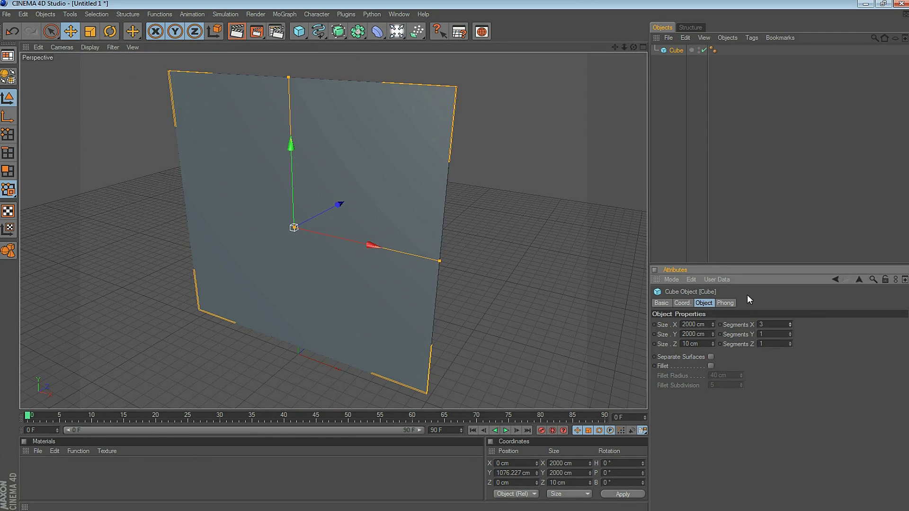
pyautogui.press('Return')
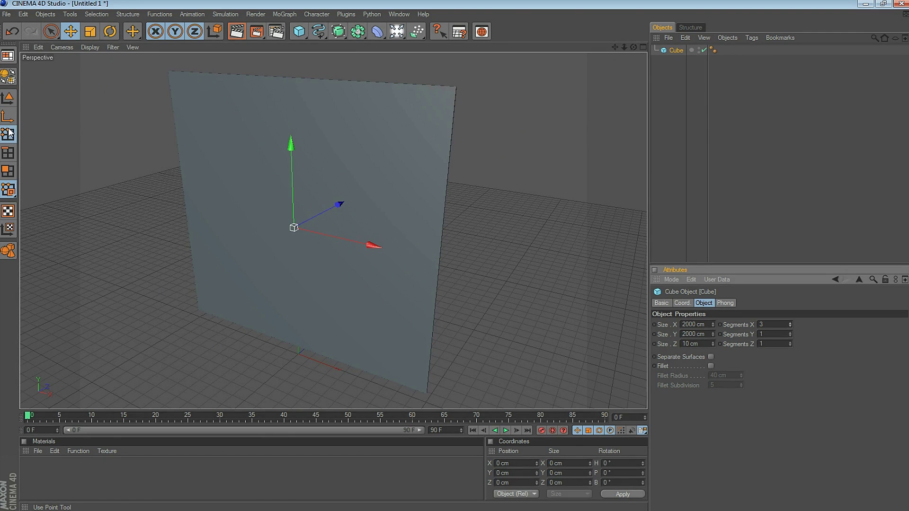
pyautogui.click(8, 97)
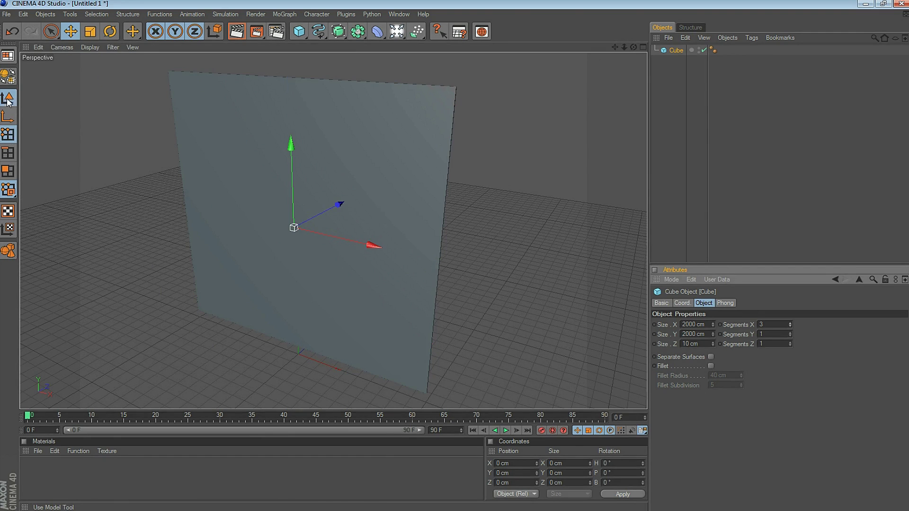
pyautogui.click(50, 31)
# Switch the view to Gouraud Shading (Lines) and give the wall cube 100 by 100 segments.
pyautogui.click(89, 47)
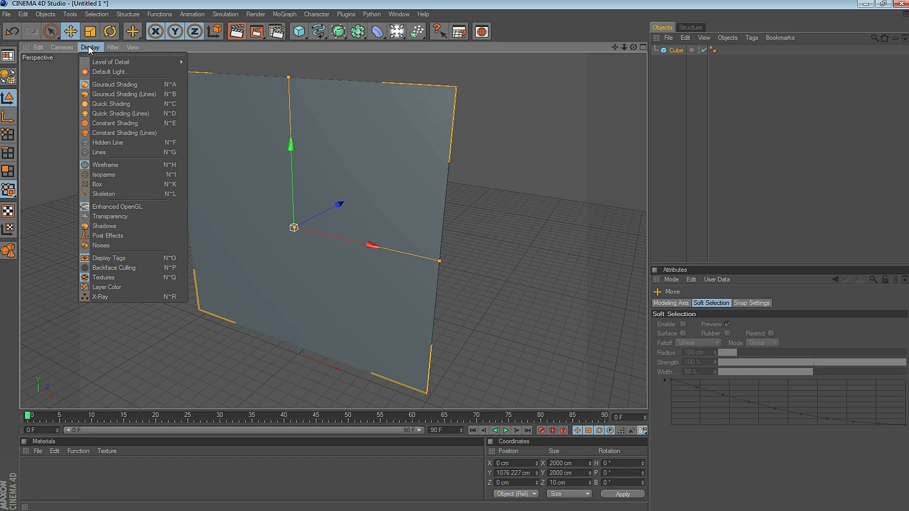
pyautogui.click(117, 95)
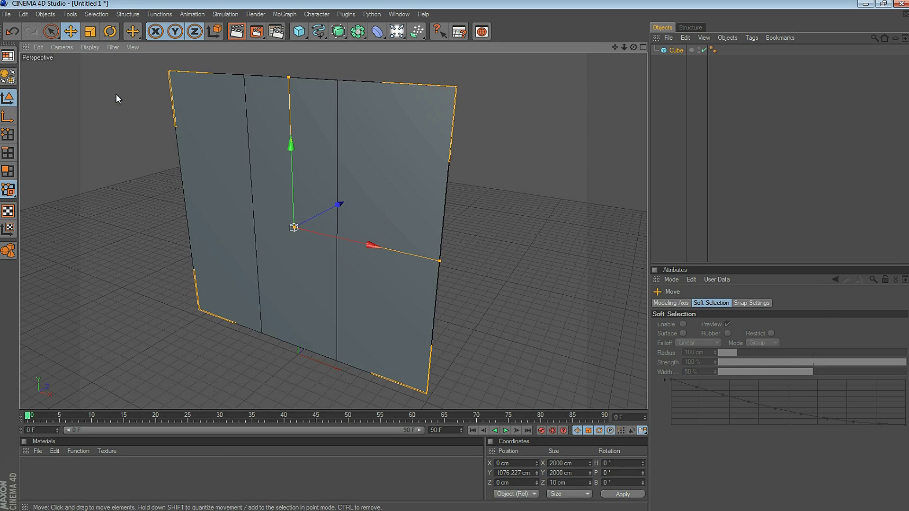
pyautogui.moveTo(789, 323); pyautogui.dragTo(789, 323)
pyautogui.doubleClick(764, 325)
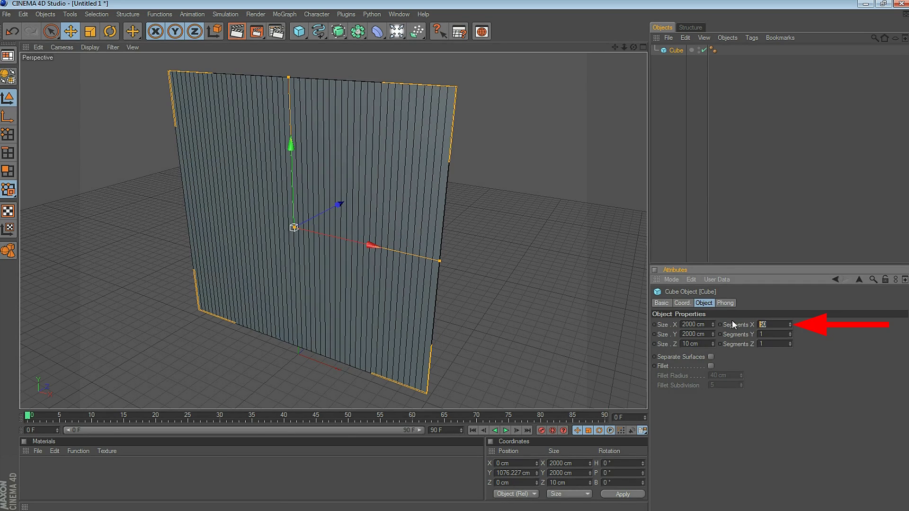
pyautogui.write('100')
pyautogui.press('Return')
pyautogui.doubleClick(764, 334)
pyautogui.write('100')
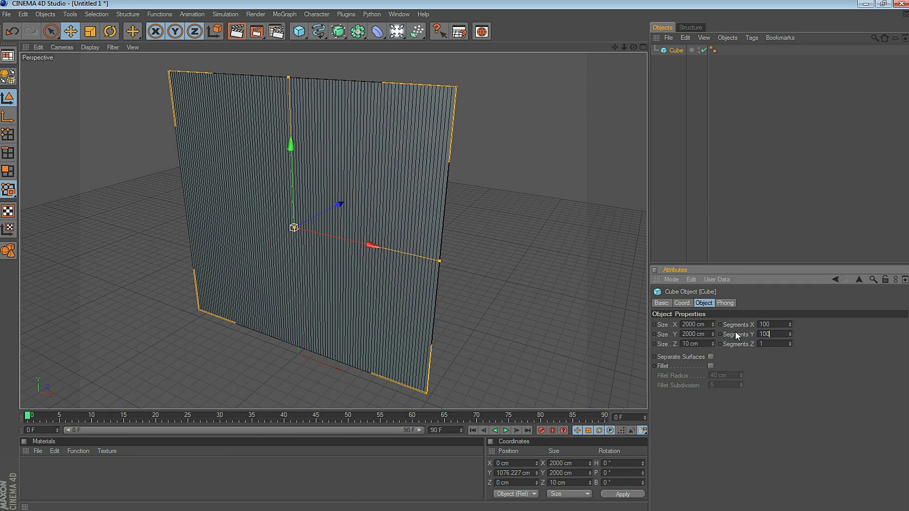
pyautogui.press('Return')
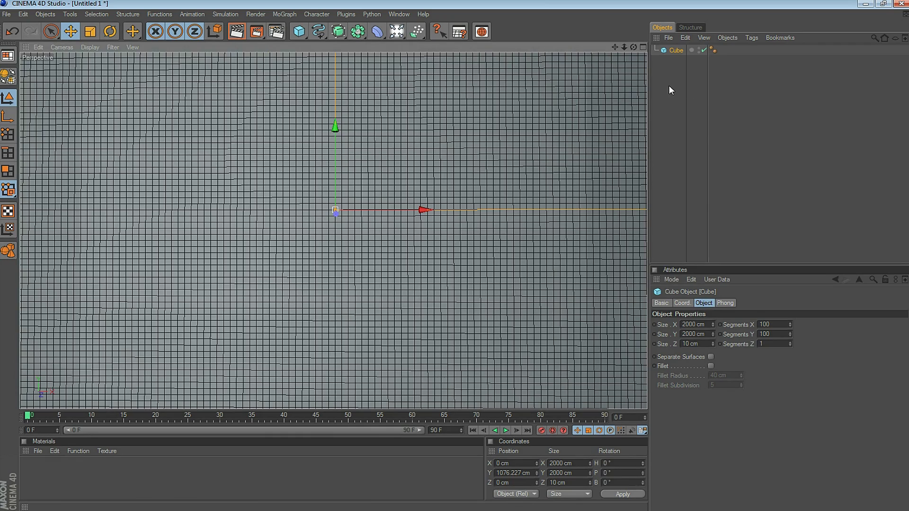
pyautogui.click(673, 78)
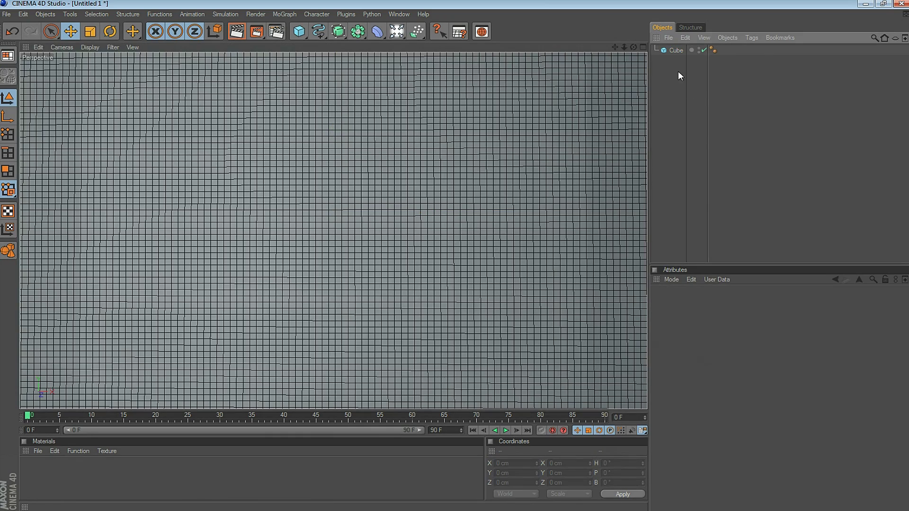
# Make the wall editable and set Live Selection to Vertex Painting in Points mode.
pyautogui.rightClick(675, 49)
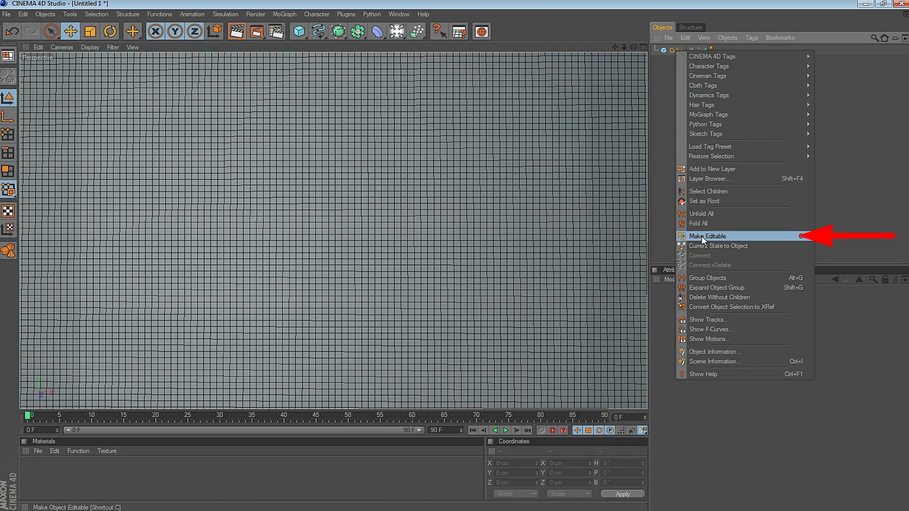
pyautogui.click(736, 241)
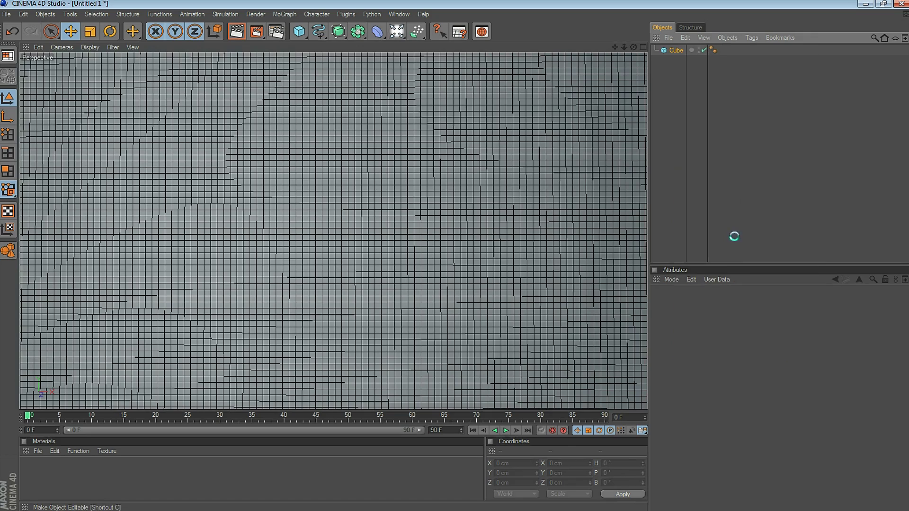
pyautogui.click(7, 135)
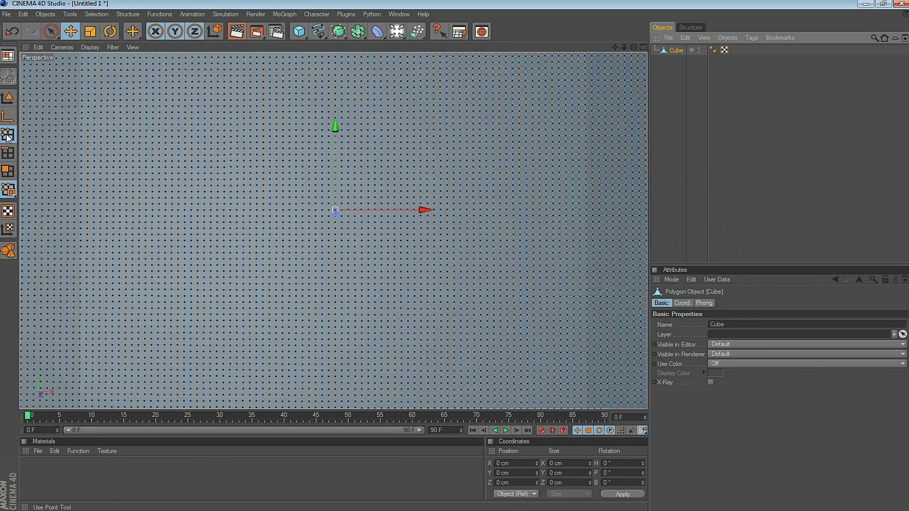
pyautogui.click(50, 31)
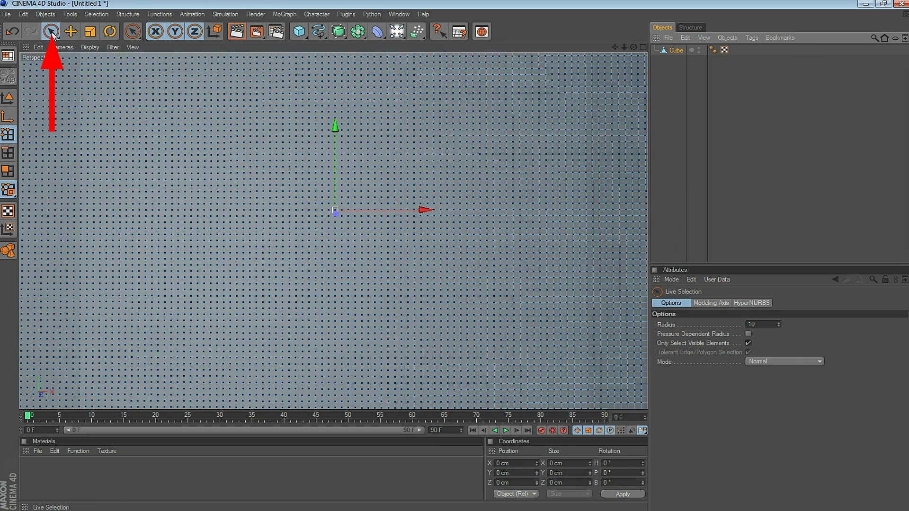
pyautogui.click(795, 361)
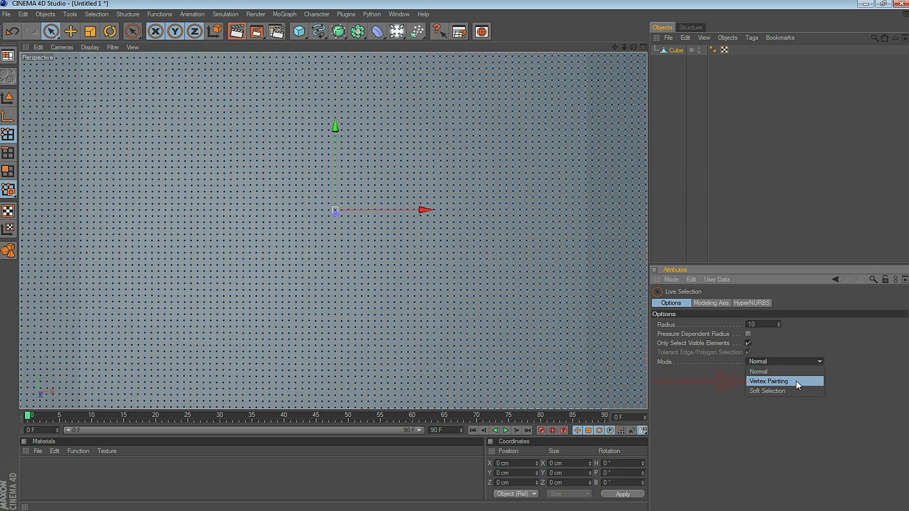
pyautogui.click(796, 381)
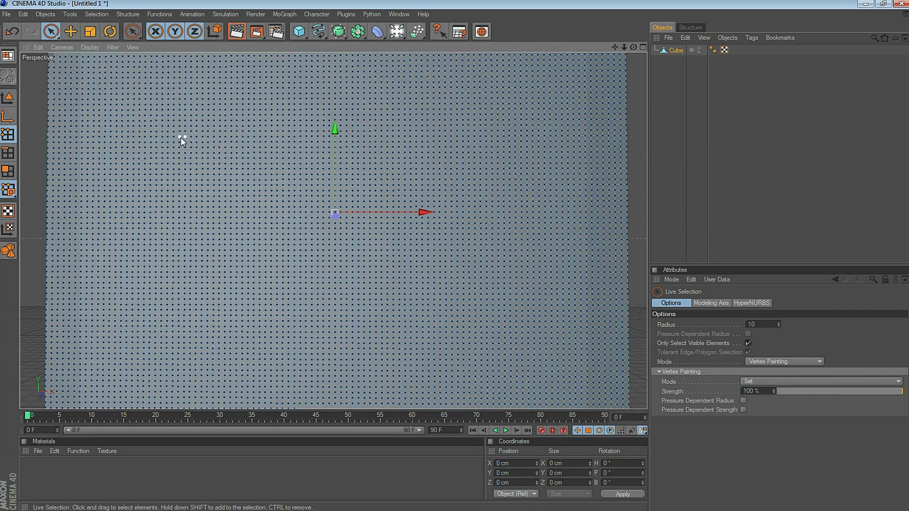
# Paint four horizontal scratch strokes across the front of the wall.
pyautogui.moveTo(181, 139)
pyautogui.mouseDown()
pyautogui.moveTo(145, 166)
pyautogui.moveTo(565, 176)
pyautogui.mouseUp()
pyautogui.moveTo(159, 197)
pyautogui.mouseDown()
pyautogui.moveTo(357, 195)
pyautogui.moveTo(282, 195)
pyautogui.mouseUp()
pyautogui.moveTo(197, 226)
pyautogui.mouseDown()
pyautogui.moveTo(436, 237)
pyautogui.moveTo(184, 235)
pyautogui.mouseUp()
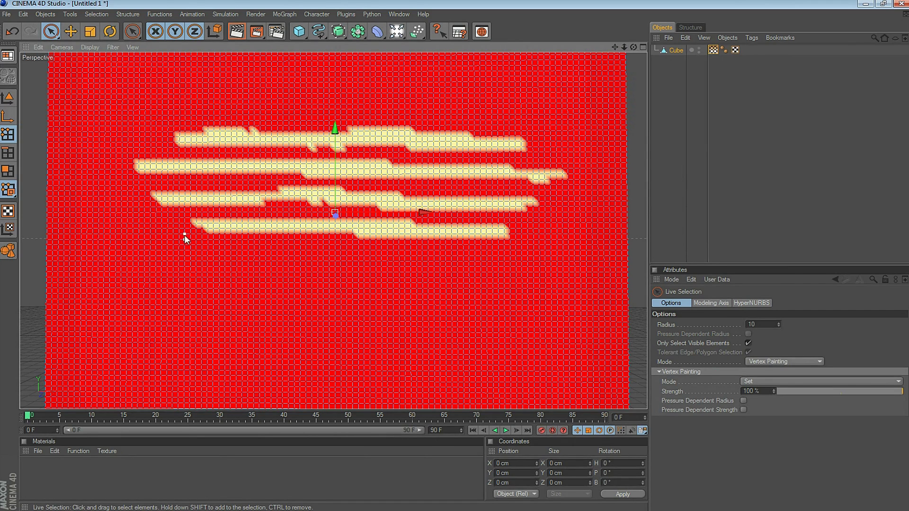
pyautogui.scroll(-3, 160, 237)
pyautogui.scroll(5, 357, 241)
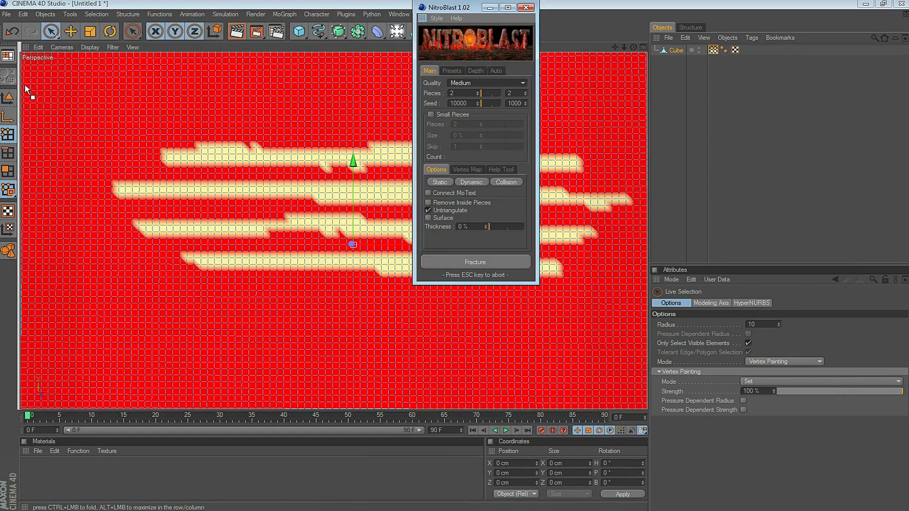
# Dock NitroBlast, set its Vertex Map mode to Auto, fracture the wall, and play back.
pyautogui.moveTo(127, 63); pyautogui.dragTo(25, 85)
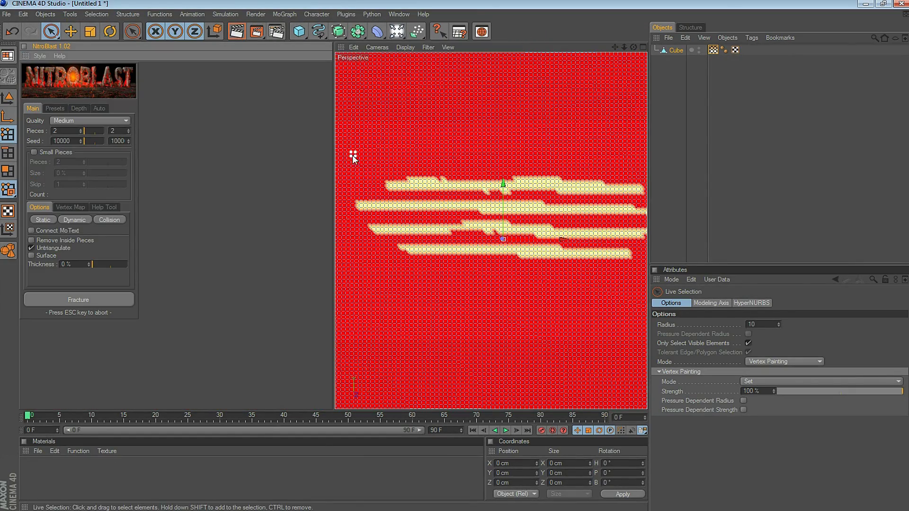
pyautogui.click(69, 207)
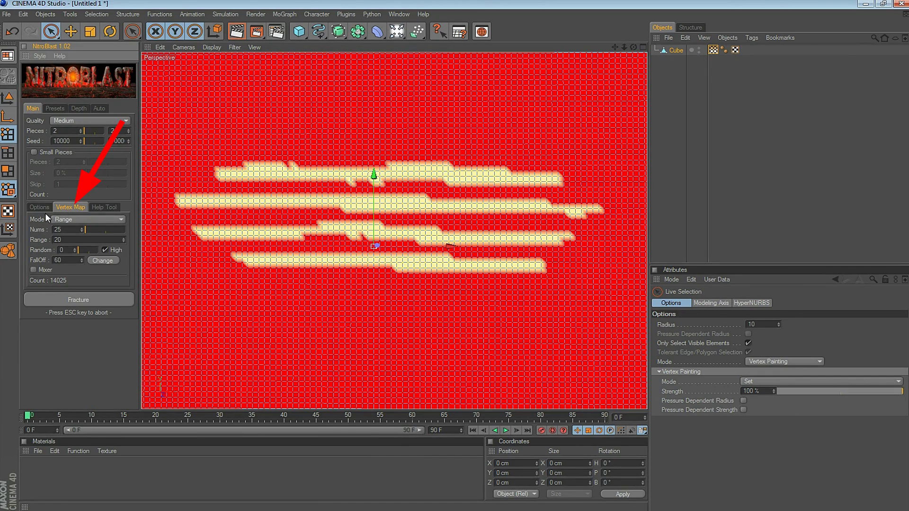
pyautogui.click(72, 219)
pyautogui.click(68, 238)
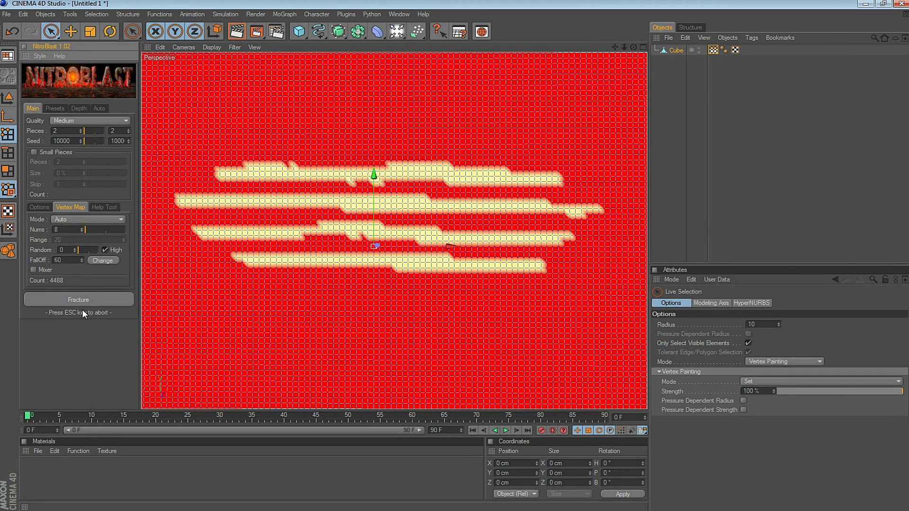
pyautogui.click(72, 298)
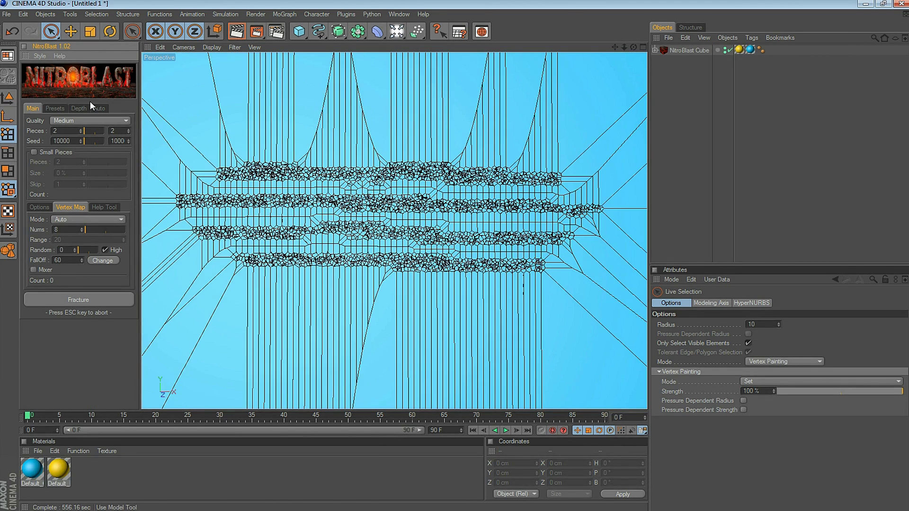
pyautogui.click(504, 429)
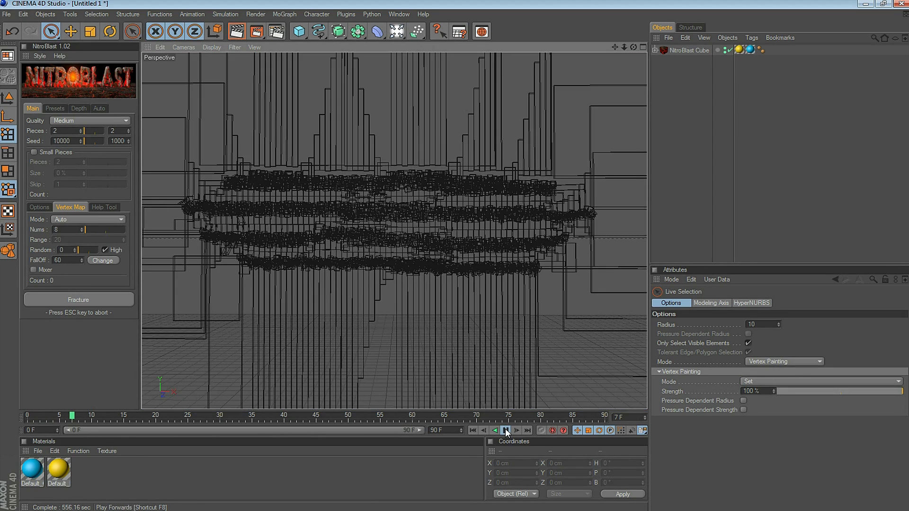
# Render the view, then tag hand.1 with a Dynamics Body and start choosing its Collision Shape.
pyautogui.click(236, 32)
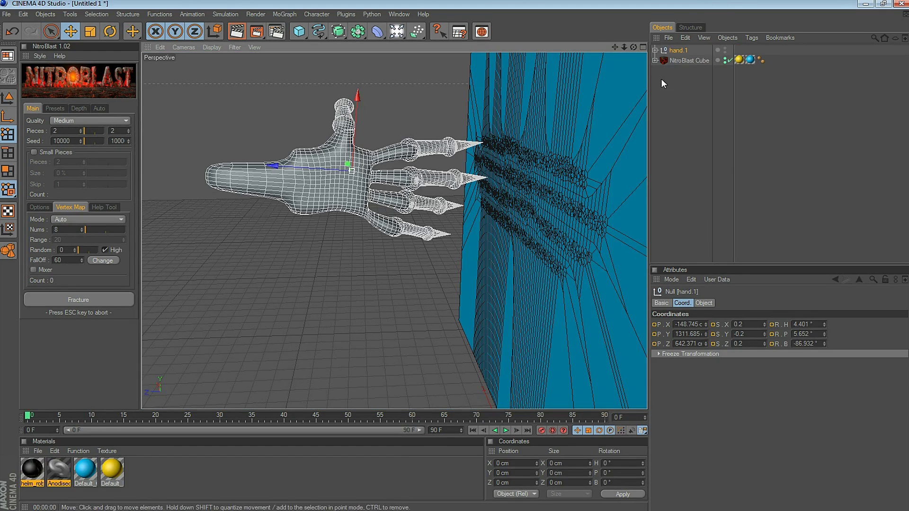
pyautogui.rightClick(678, 49)
pyautogui.moveTo(711, 94)
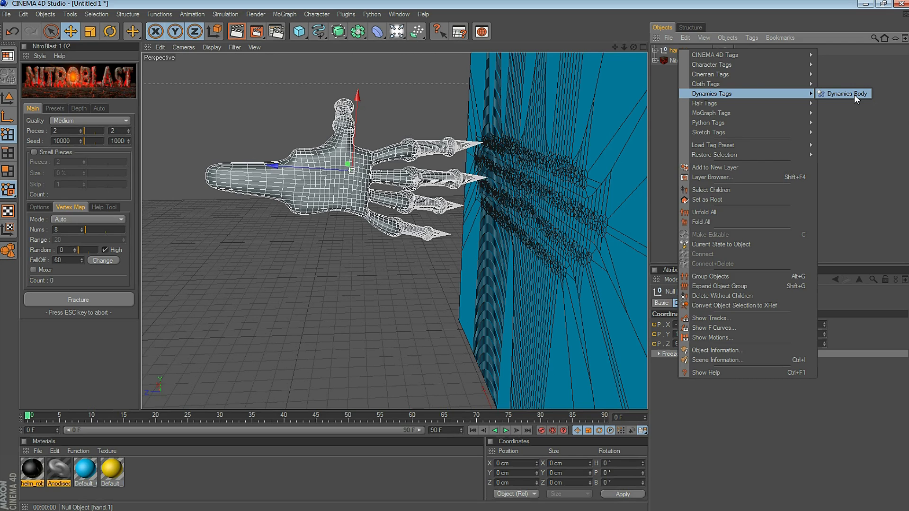
pyautogui.click(855, 97)
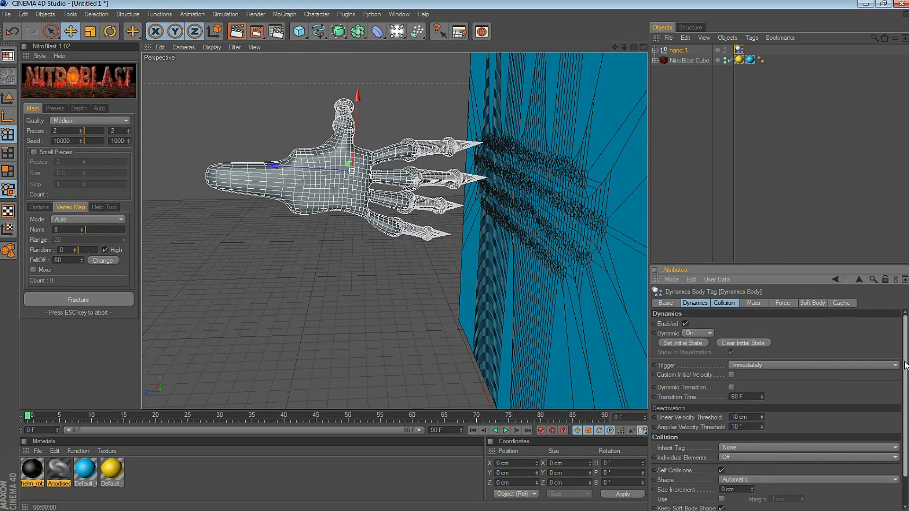
pyautogui.scroll(-5, 880, 398)
pyautogui.click(736, 357)
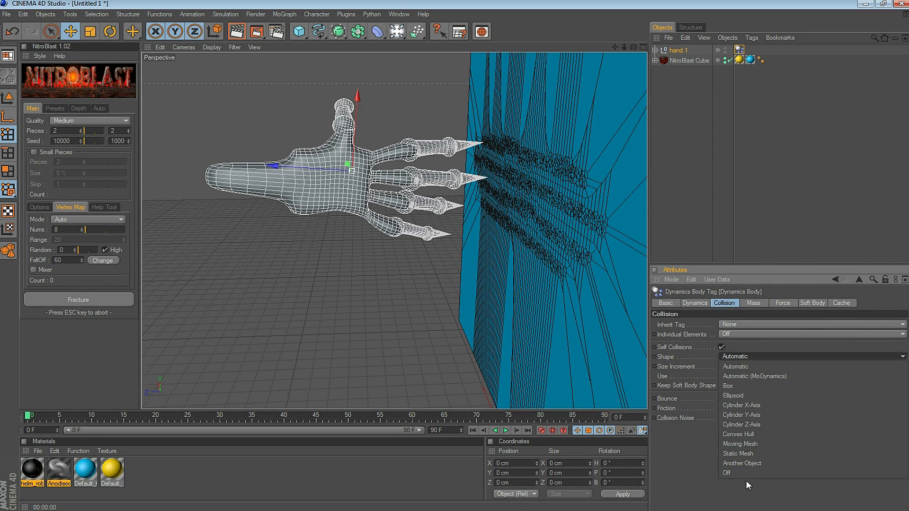
# Set hand.1's Collision Shape to Static Mesh and the NitroBlast Cube's Trigger to On Collision.
pyautogui.click(741, 455)
pyautogui.click(665, 84)
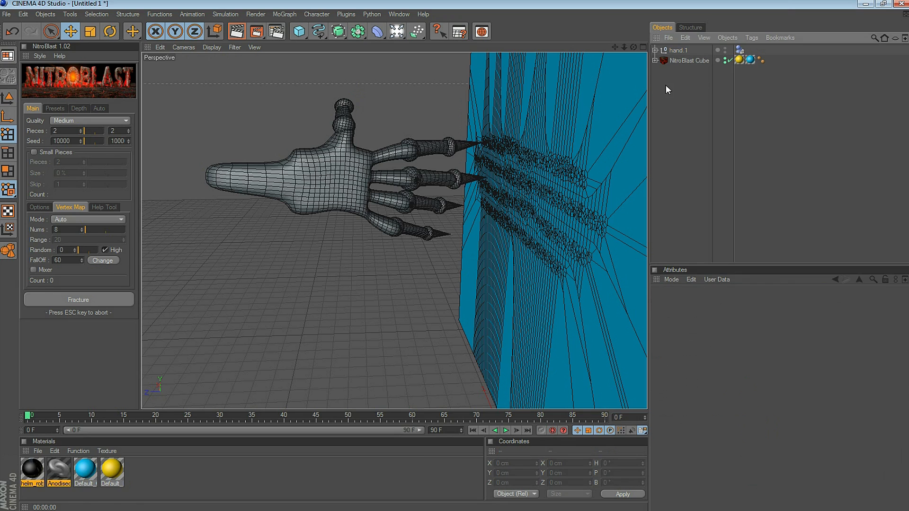
pyautogui.click(654, 61)
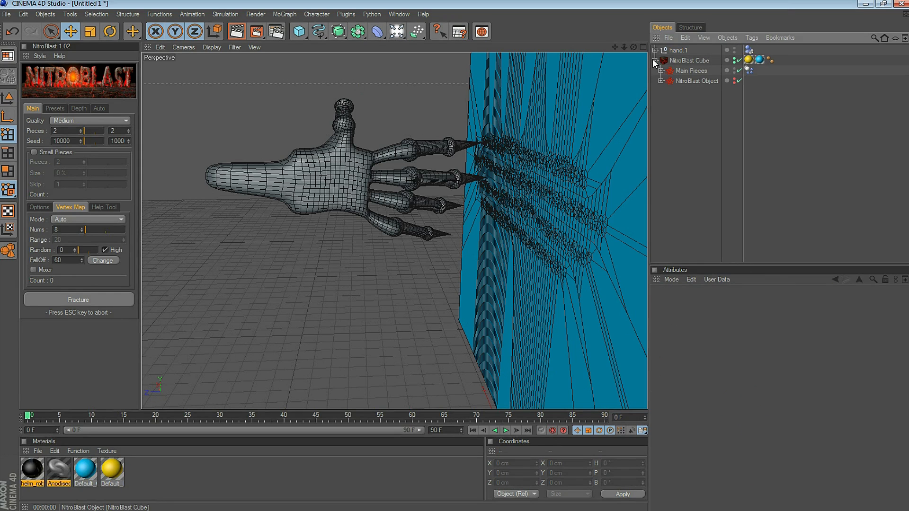
pyautogui.click(750, 72)
pyautogui.click(685, 61)
pyautogui.click(749, 72)
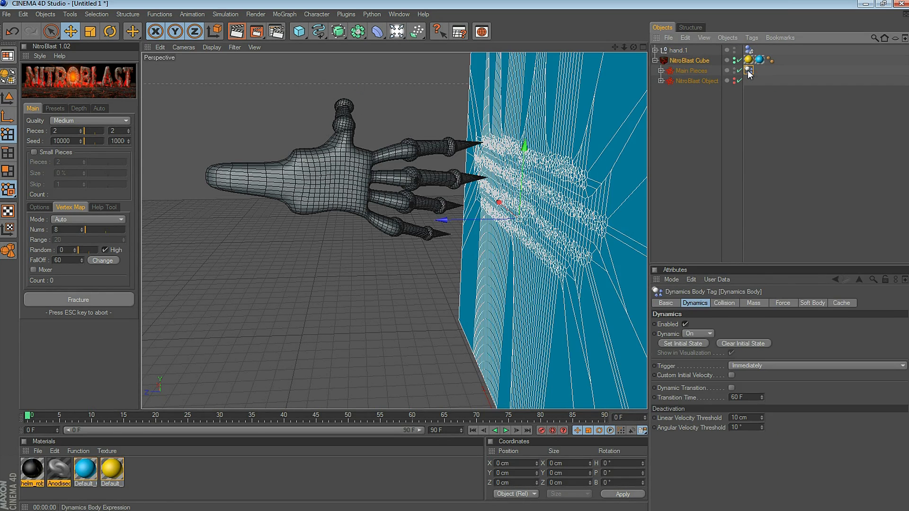
pyautogui.click(767, 365)
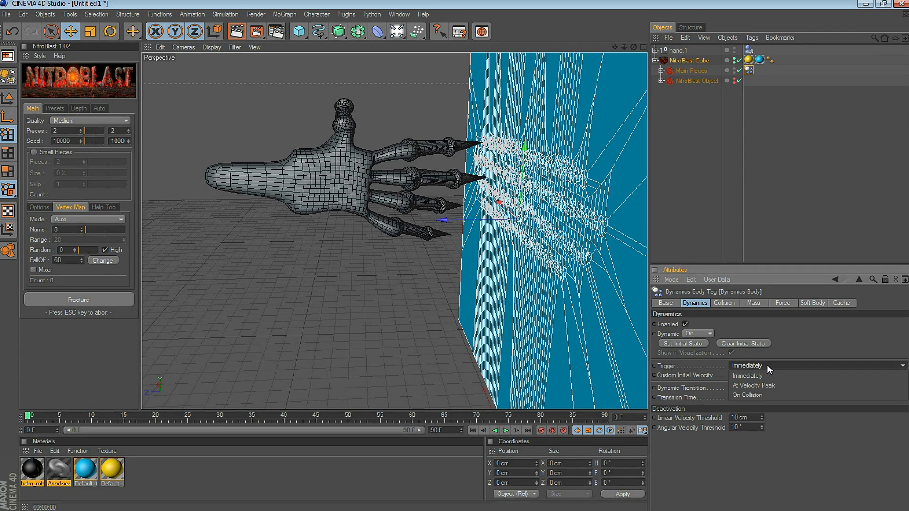
pyautogui.click(743, 392)
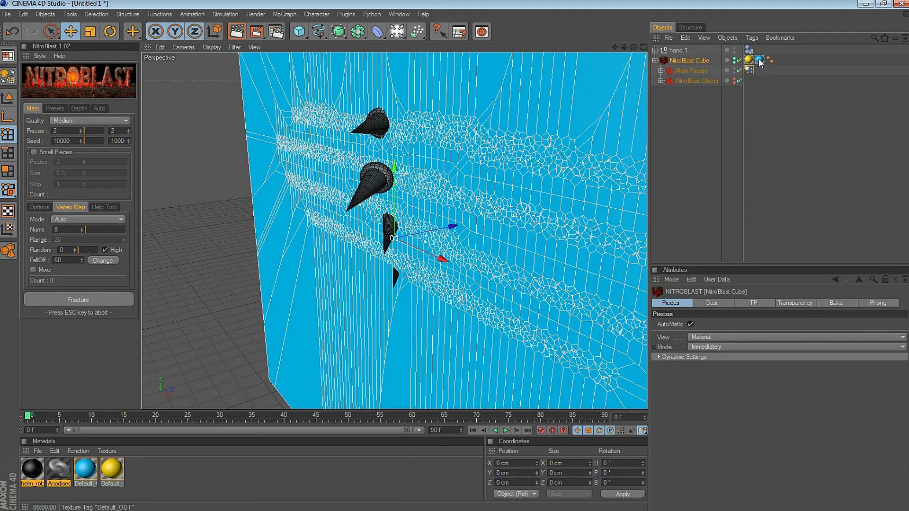
# Recolour the Default_OUT wall material dark red and render to check it.
pyautogui.click(758, 61)
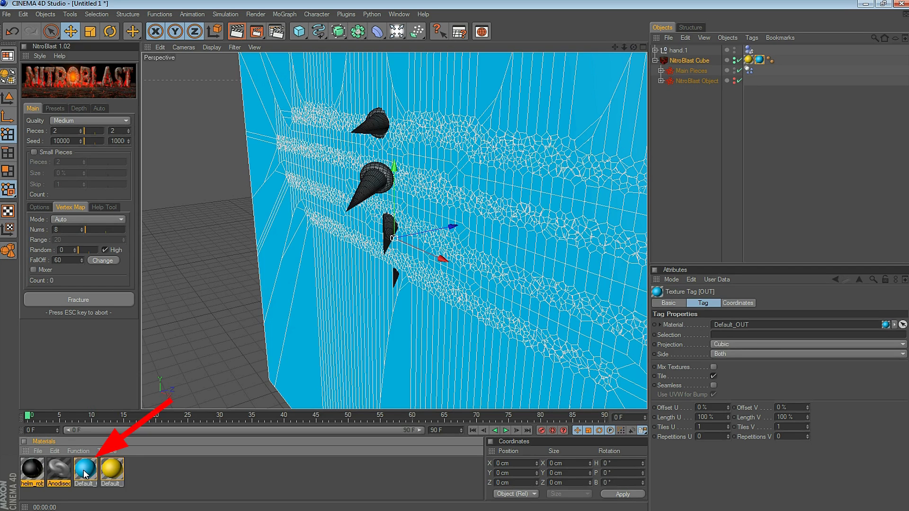
pyautogui.doubleClick(83, 469)
pyautogui.click(267, 103)
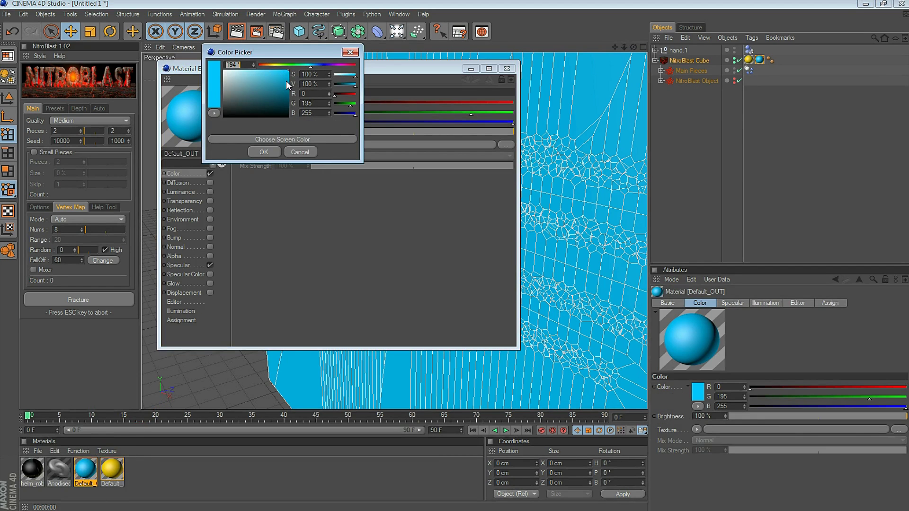
pyautogui.click(266, 65)
pyautogui.moveTo(269, 93); pyautogui.dragTo(266, 99)
pyautogui.click(264, 152)
pyautogui.click(237, 33)
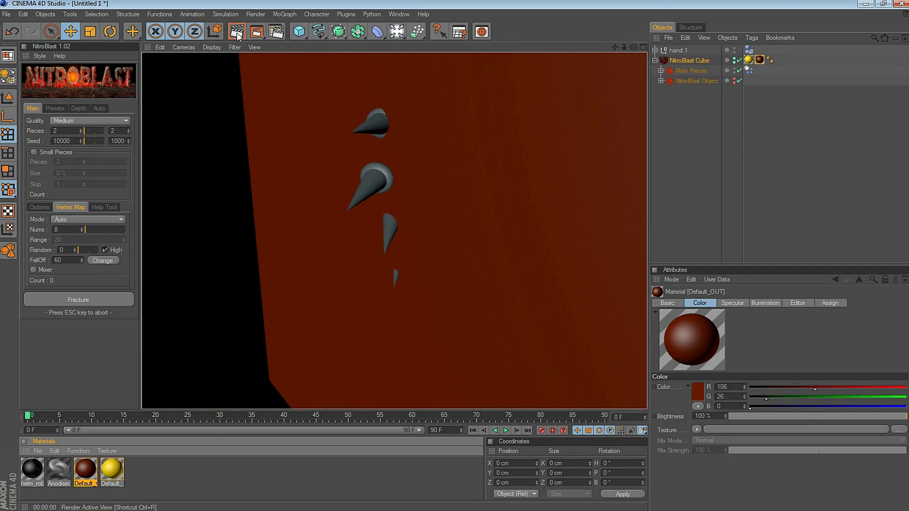
pyautogui.click(187, 476)
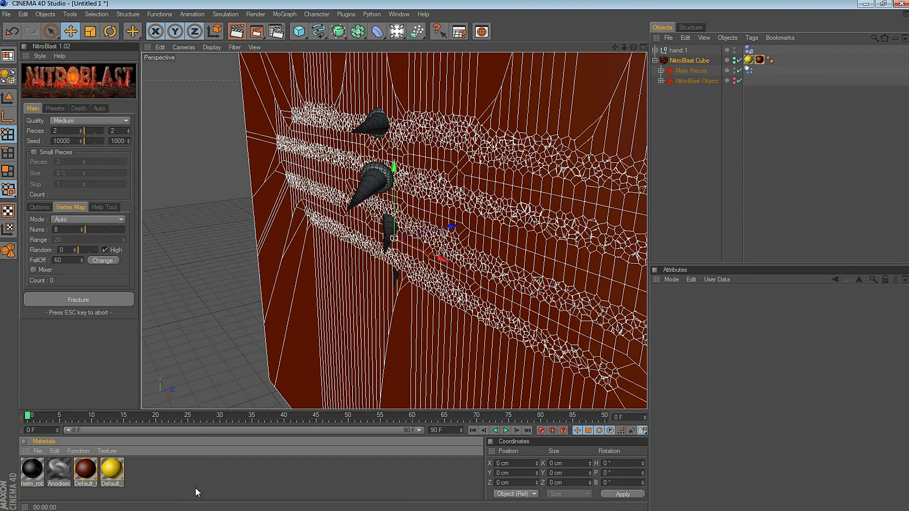
# In top view, keyframe the claw hand at frame 30 and further right at frame 60.
pyautogui.press('F2')
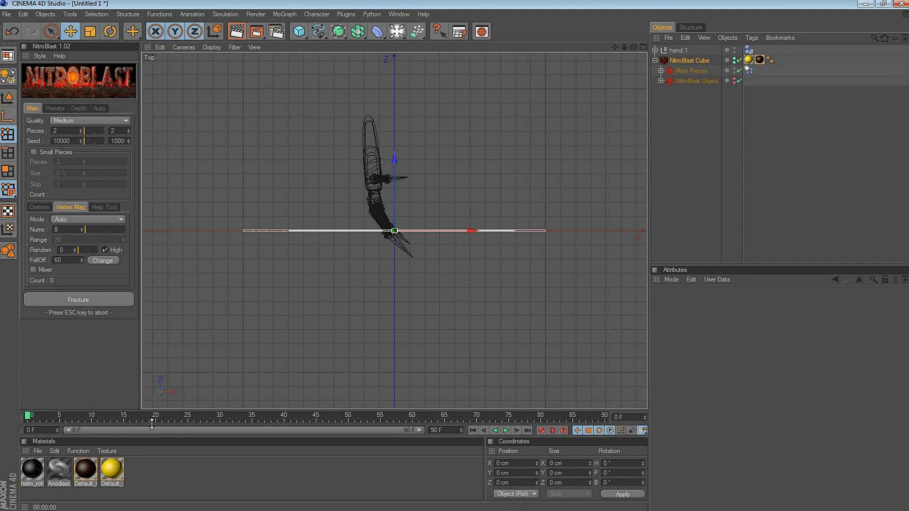
pyautogui.click(220, 417)
pyautogui.click(678, 50)
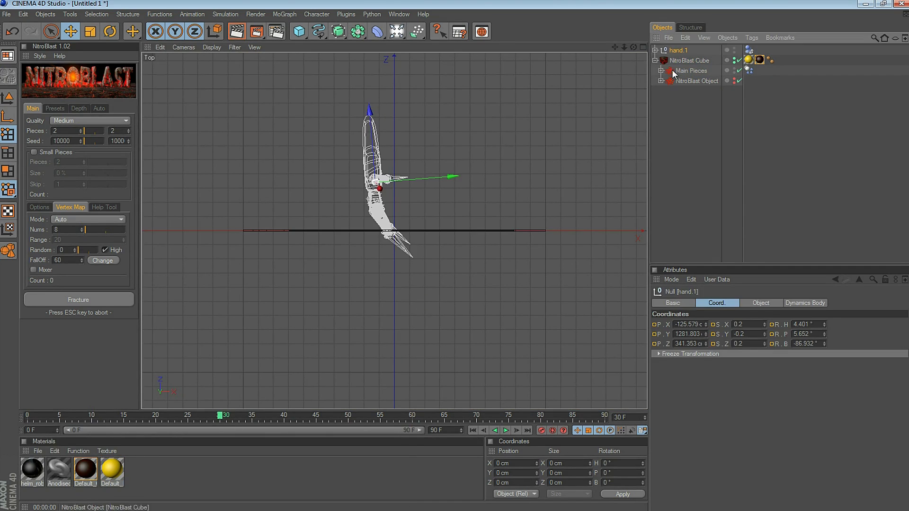
pyautogui.click(542, 430)
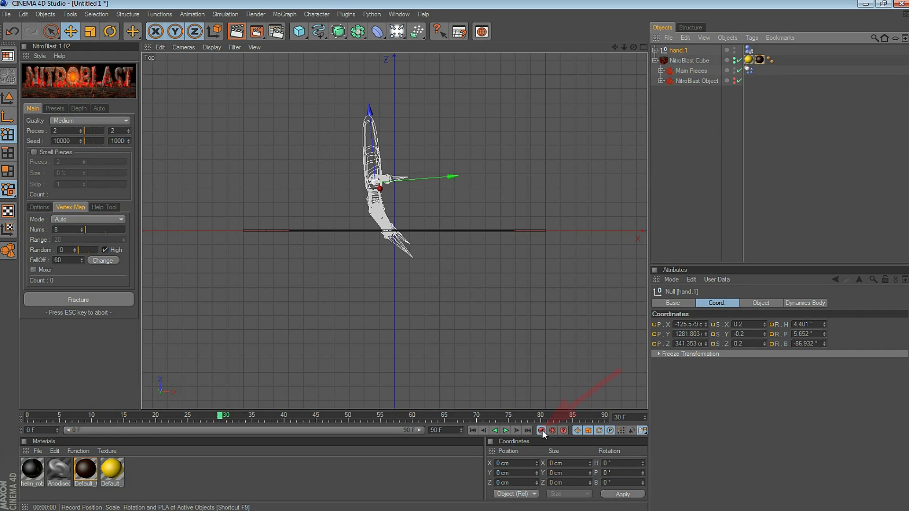
pyautogui.click(29, 418)
pyautogui.click(413, 419)
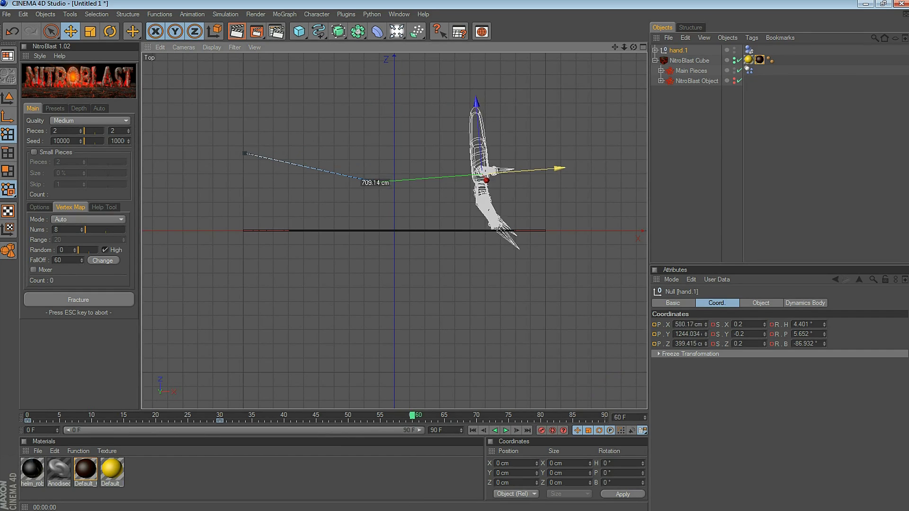
pyautogui.moveTo(497, 156); pyautogui.dragTo(500, 157)
pyautogui.press('F9')
# Preview the hand's sweep in perspective, rewind to frame 0, and select the wall pieces' Dynamics Body.
pyautogui.click(164, 418)
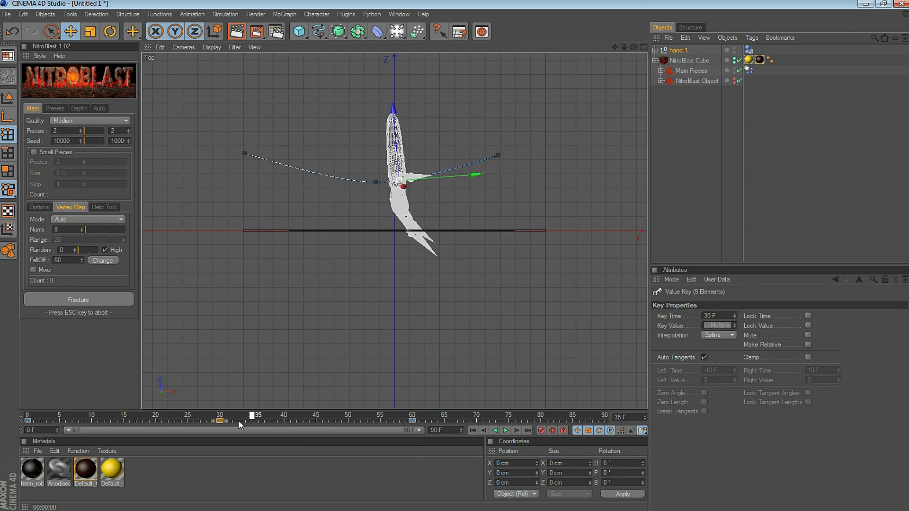
pyautogui.moveTo(164, 421); pyautogui.dragTo(236, 422)
pyautogui.press('F1')
pyautogui.click(507, 430)
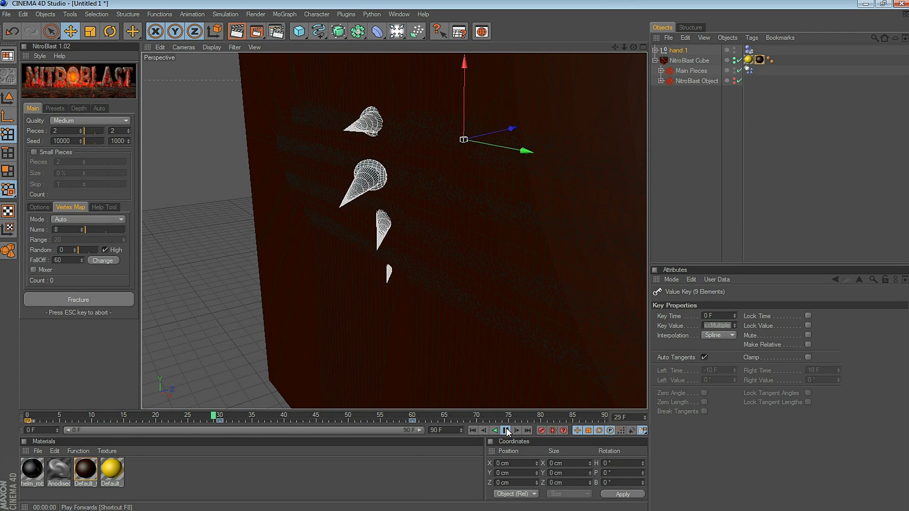
pyautogui.click(506, 428)
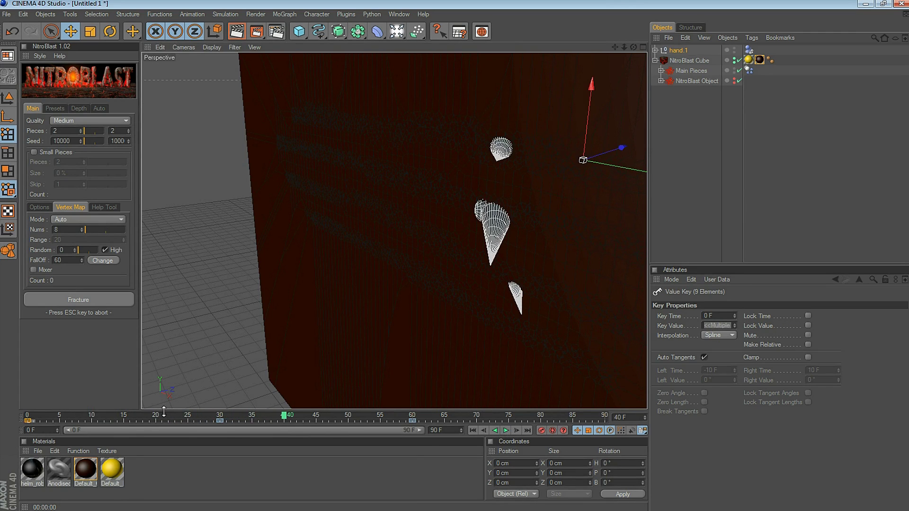
pyautogui.moveTo(284, 416); pyautogui.dragTo(27, 416)
pyautogui.click(749, 71)
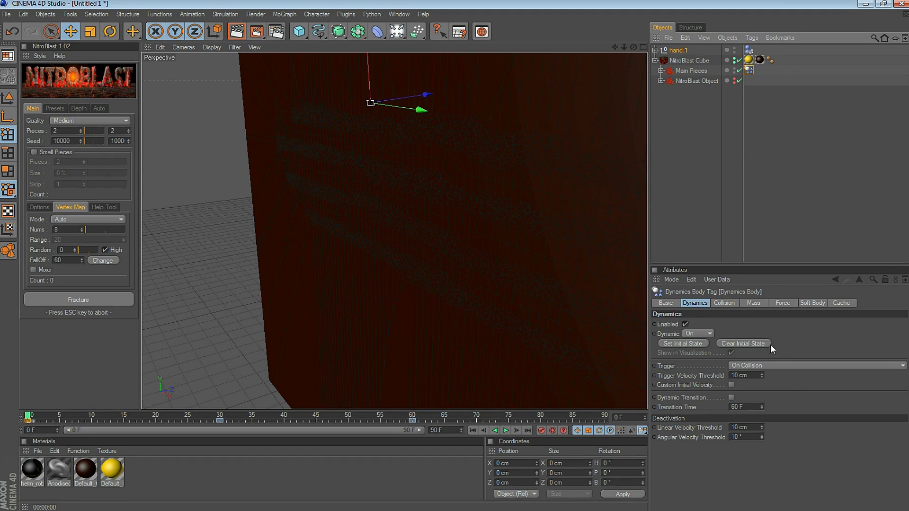
# Set hand.1's Dynamics Body Inherit Tag to Apply Tag to Children.
pyautogui.click(749, 51)
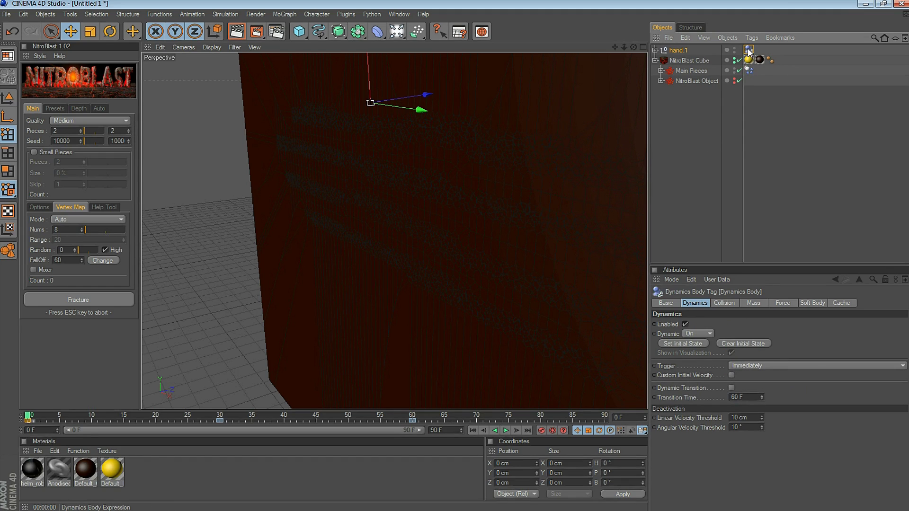
pyautogui.click(724, 299)
pyautogui.click(728, 324)
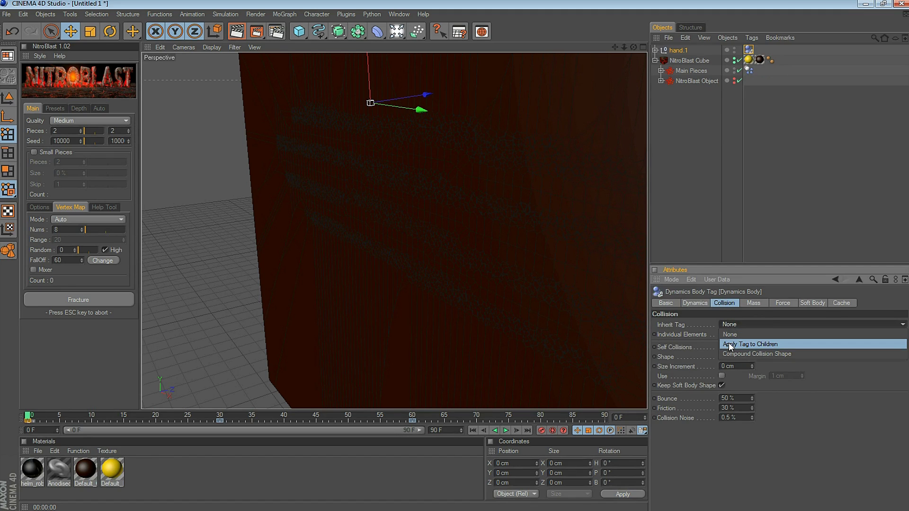
pyautogui.click(731, 344)
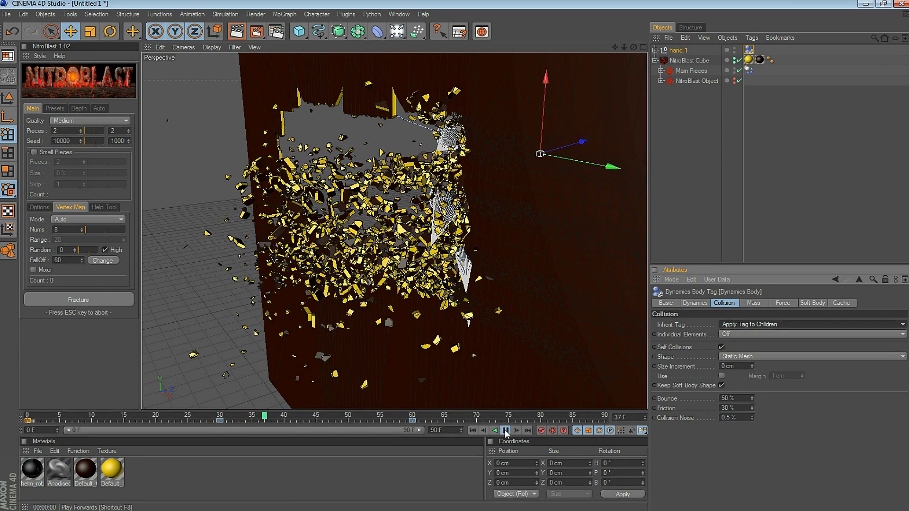
# Play the shattering simulation, pausing to render a preview frame.
pyautogui.click(505, 430)
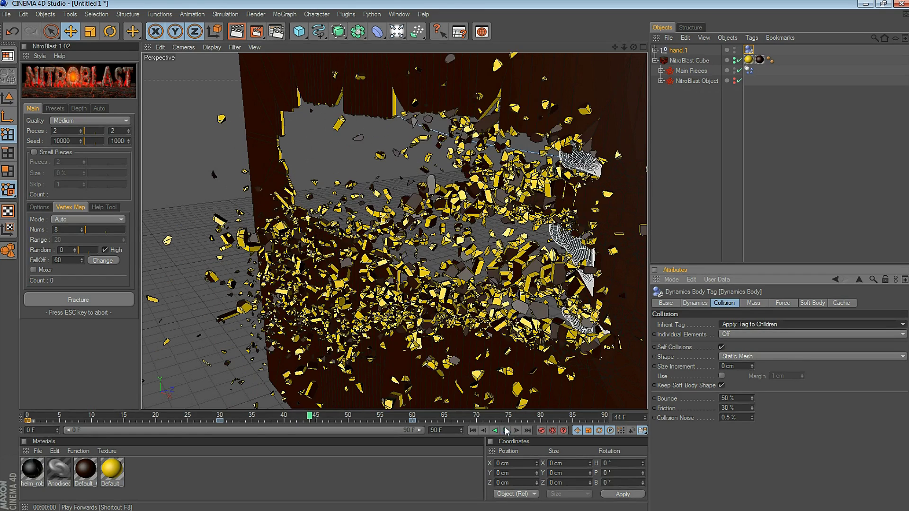
pyautogui.hotkey('ctrl', 'r')
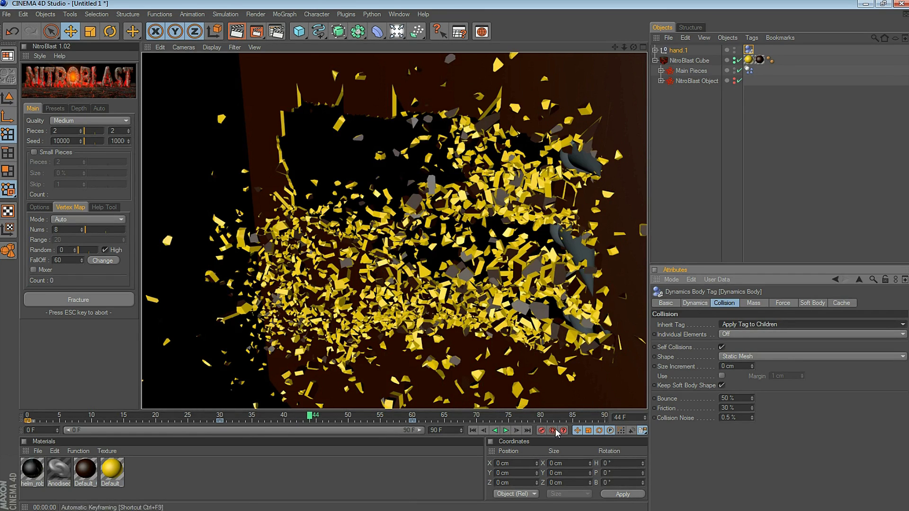
pyautogui.click(505, 430)
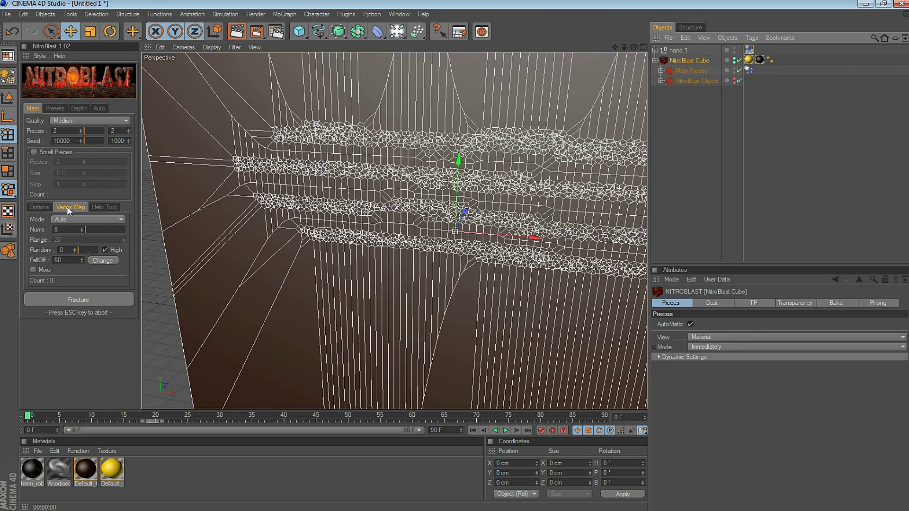
# Lower the NitroBlast vertex map FallOff to 30, then 15, updating the fracture map each time.
pyautogui.click(66, 261)
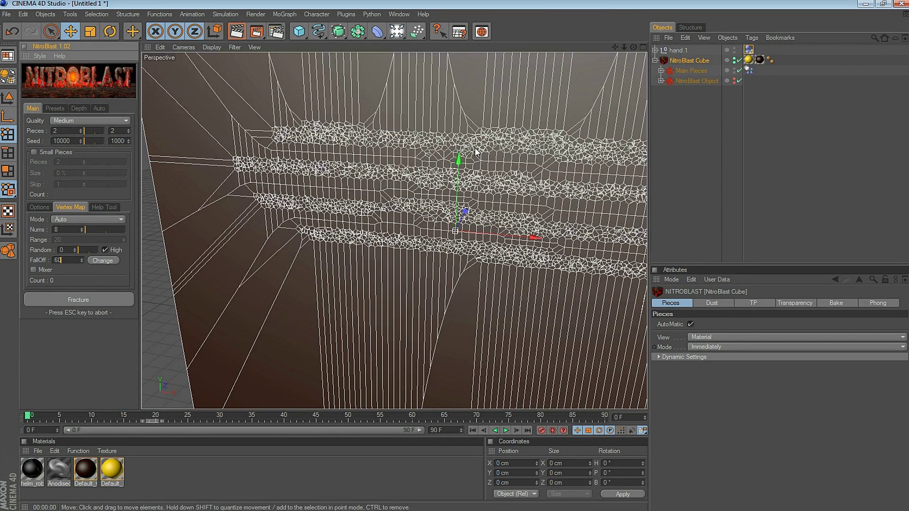
pyautogui.click(102, 260)
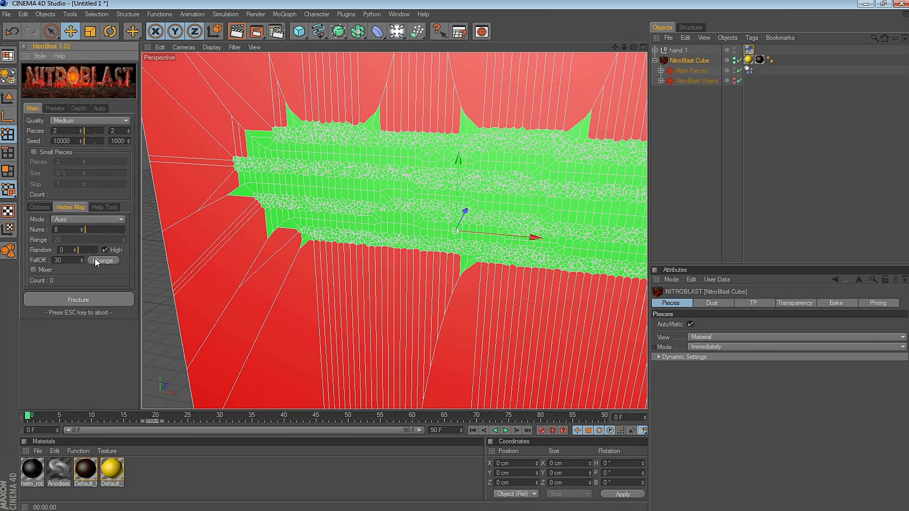
pyautogui.click(97, 262)
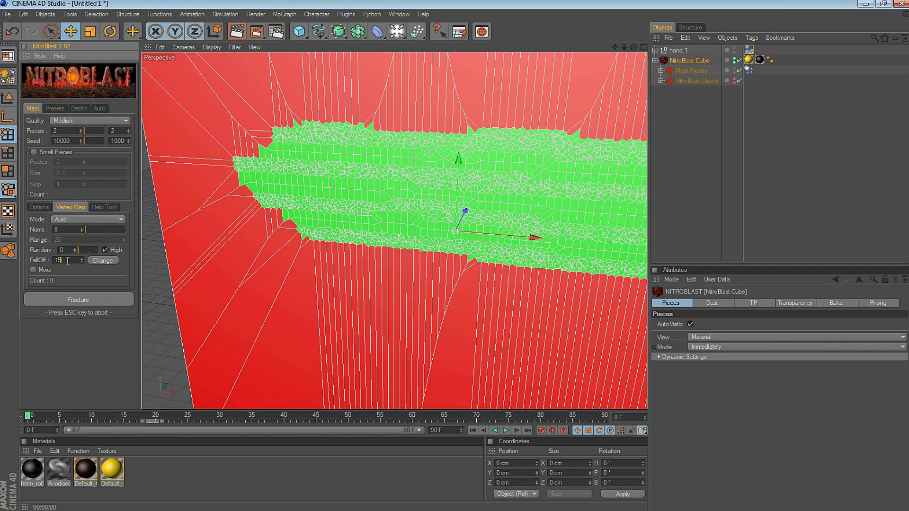
pyautogui.click(95, 259)
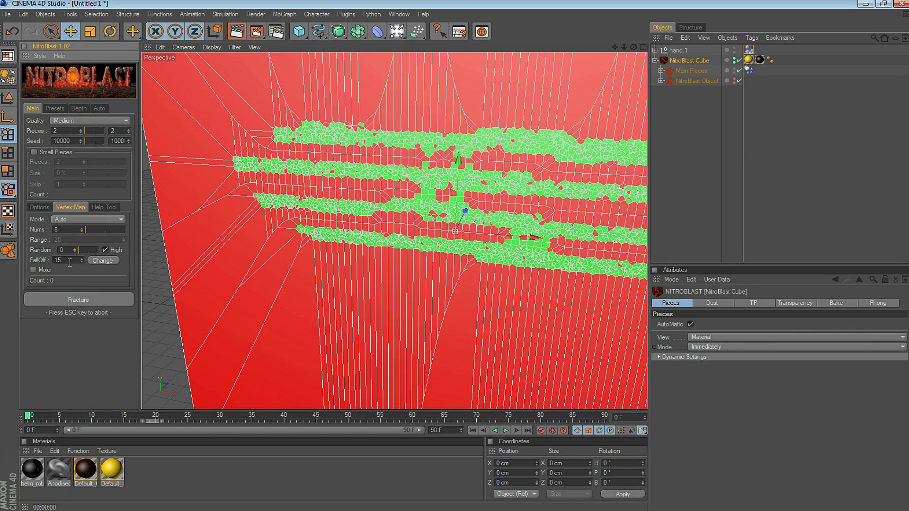
# Play the simulation, pause at frame 33, and render a preview of the shards.
pyautogui.keyDown('alt'); pyautogui.moveTo(369, 228); pyautogui.dragTo(483, 237); pyautogui.keyUp('alt')
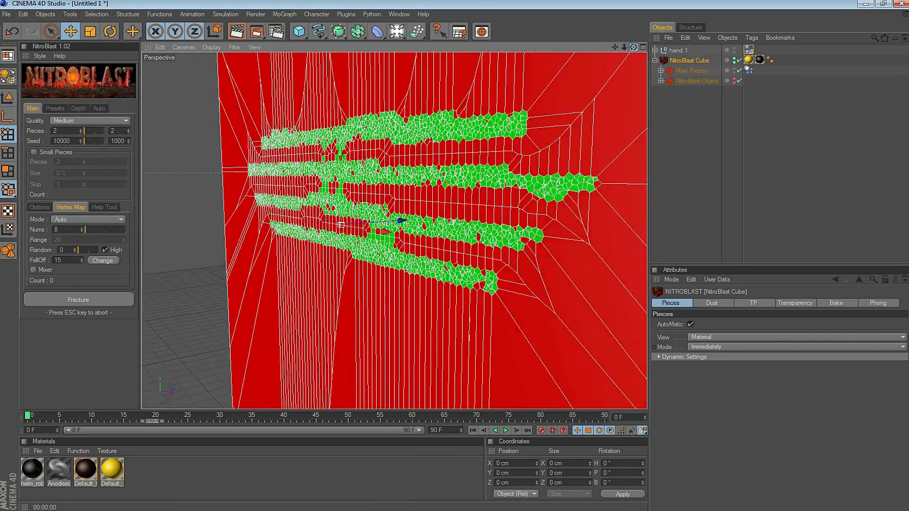
pyautogui.click(505, 431)
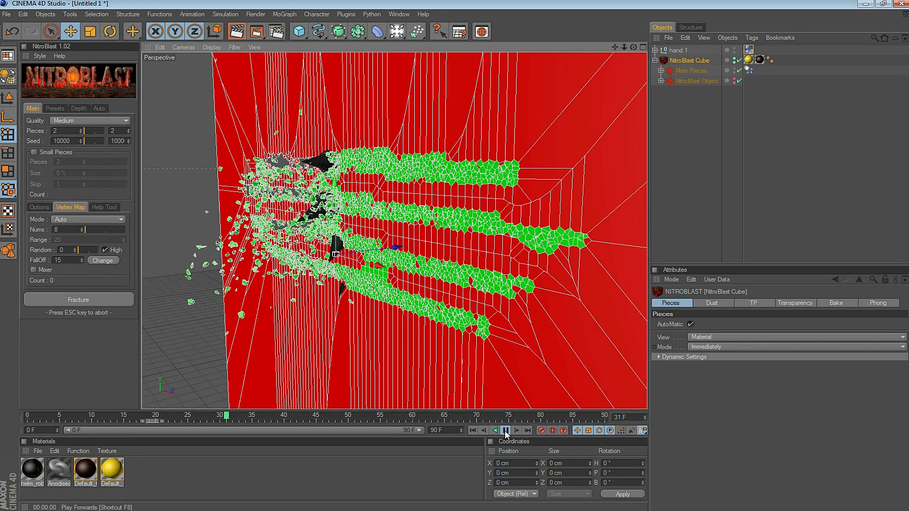
pyautogui.click(506, 431)
pyautogui.click(238, 32)
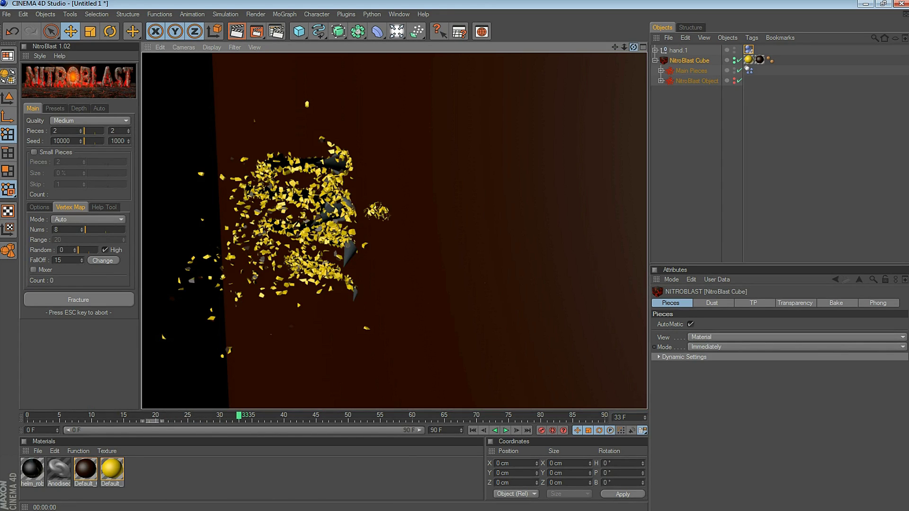
pyautogui.click(628, 74)
pyautogui.moveTo(395, 231)
pyautogui.keyDown('alt'); pyautogui.mouseDown()
pyautogui.moveTo(497, 234)
pyautogui.moveTo(519, 156)
pyautogui.moveTo(463, 126)
pyautogui.mouseUp(); pyautogui.keyUp('alt')
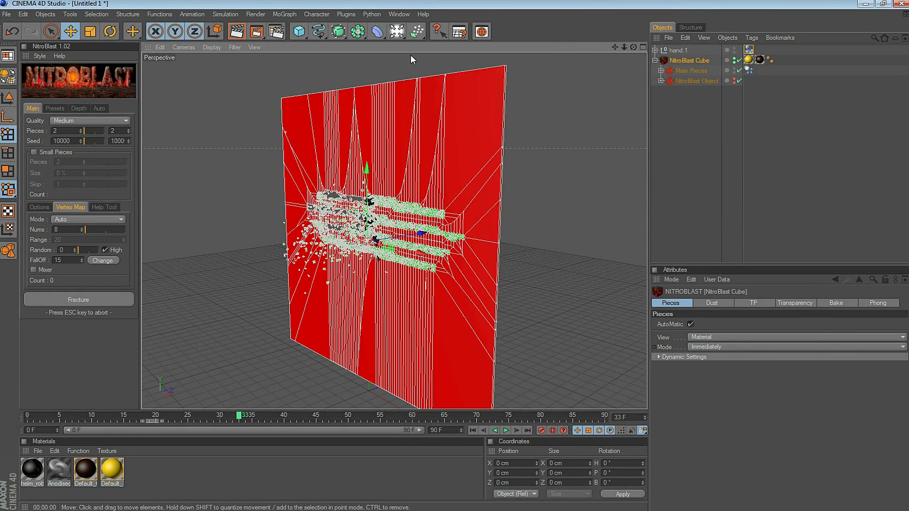
# Add a light at the wall's upper left and paste a duplicate moved forward in depth.
pyautogui.click(437, 32)
pyautogui.moveTo(369, 391)
pyautogui.mouseDown()
pyautogui.moveTo(300, 161)
pyautogui.moveTo(300, 118)
pyautogui.moveTo(308, 373)
pyautogui.mouseUp()
pyautogui.click(678, 50)
pyautogui.hotkey('ctrl', 'c')
pyautogui.hotkey('ctrl', 'v')
pyautogui.hotkey('ctrl', 'v')
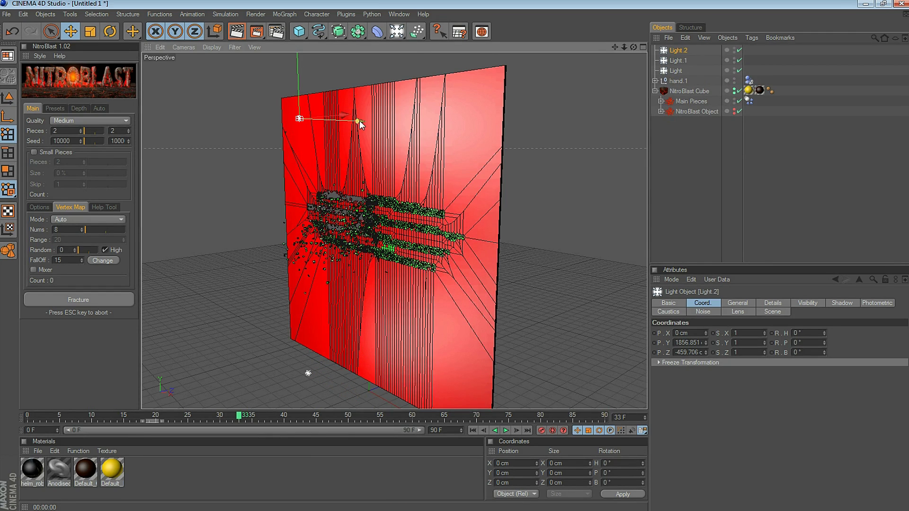
pyautogui.moveTo(360, 121); pyautogui.dragTo(461, 125)
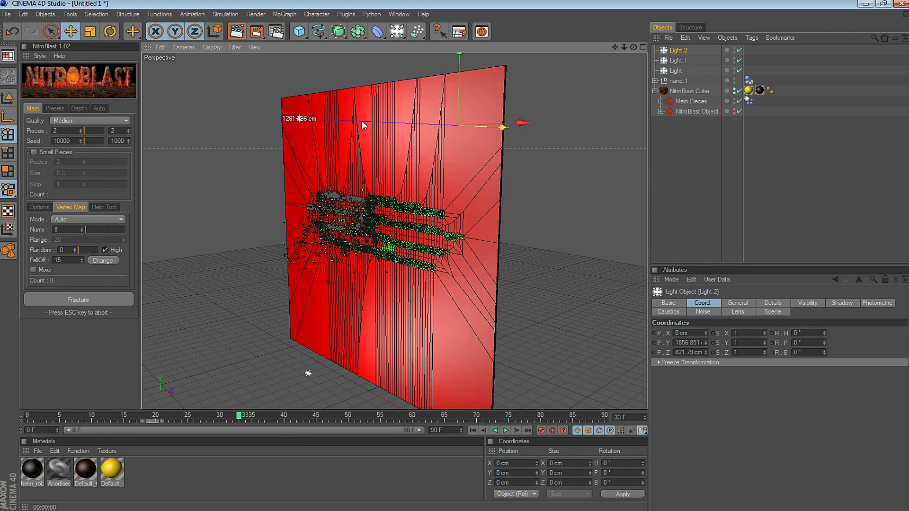
# Duplicate Light.1 into another light pushed forward along its depth axis.
pyautogui.click(678, 61)
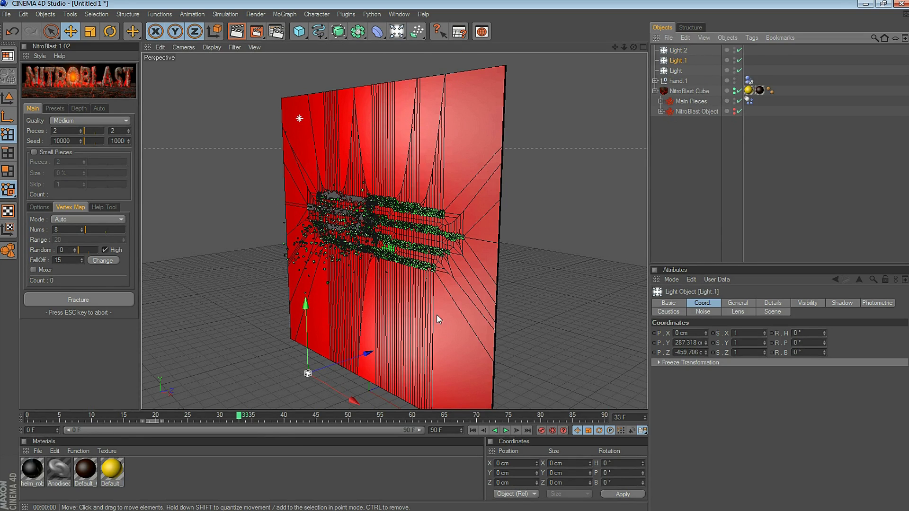
pyautogui.hotkey('ctrl', 'c')
pyautogui.hotkey('ctrl', 'v')
pyautogui.moveTo(367, 353); pyautogui.dragTo(483, 315)
# Render the lit shattered wall from a head-on angle and replay the animation.
pyautogui.moveTo(633, 47); pyautogui.dragTo(393, 3)
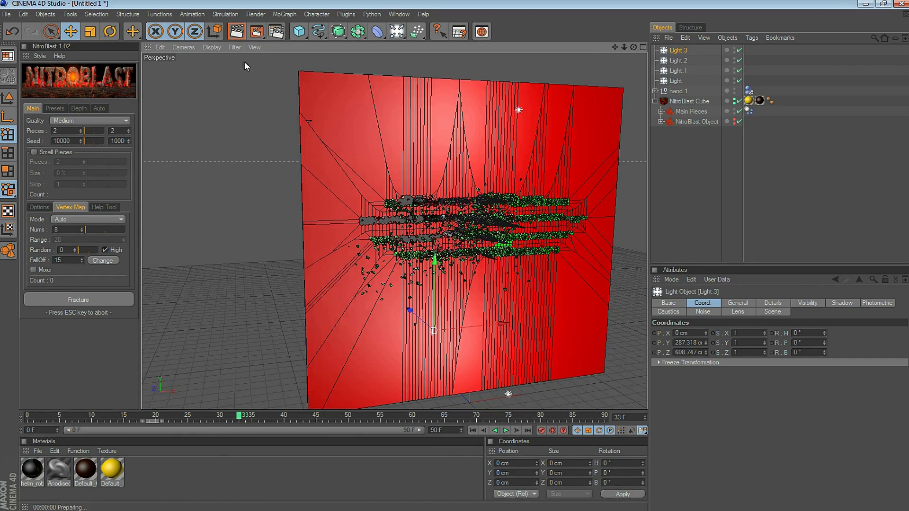
pyautogui.hotkey('ctrl', 'r')
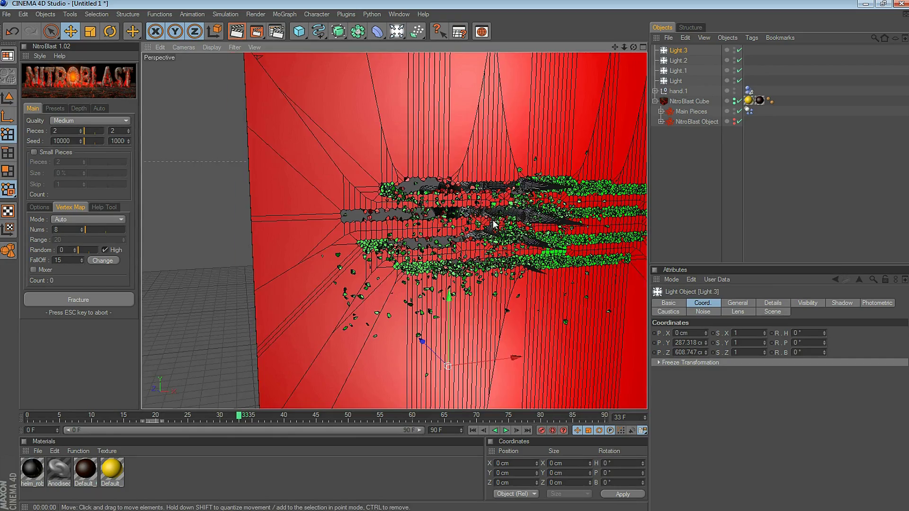
pyautogui.moveTo(633, 47); pyautogui.dragTo(615, 47)
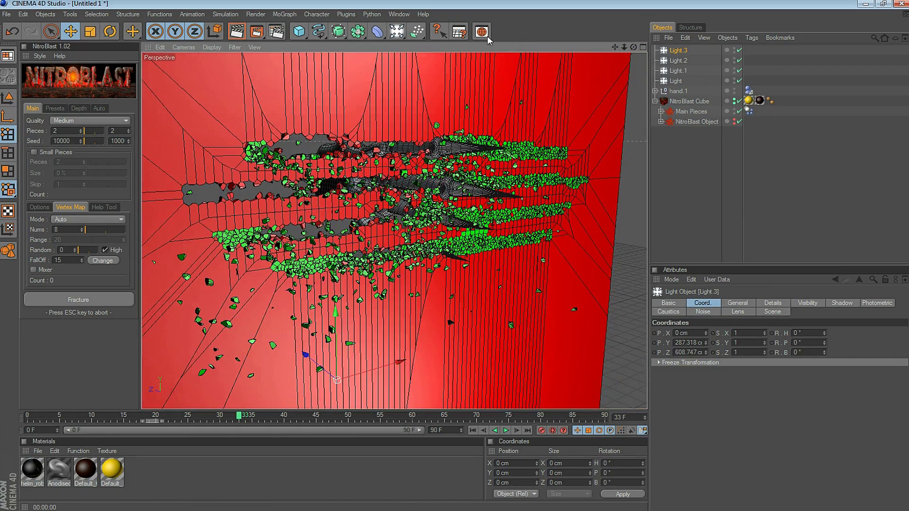
pyautogui.click(236, 32)
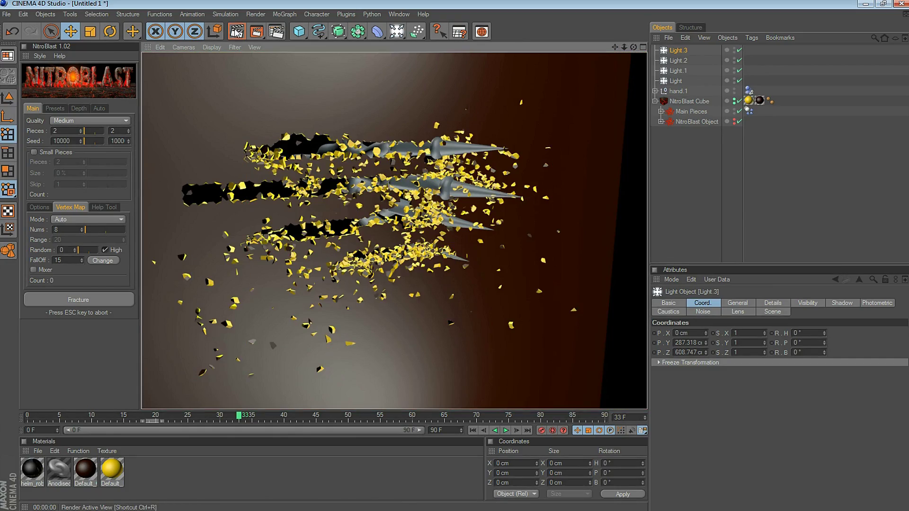
pyautogui.click(507, 430)
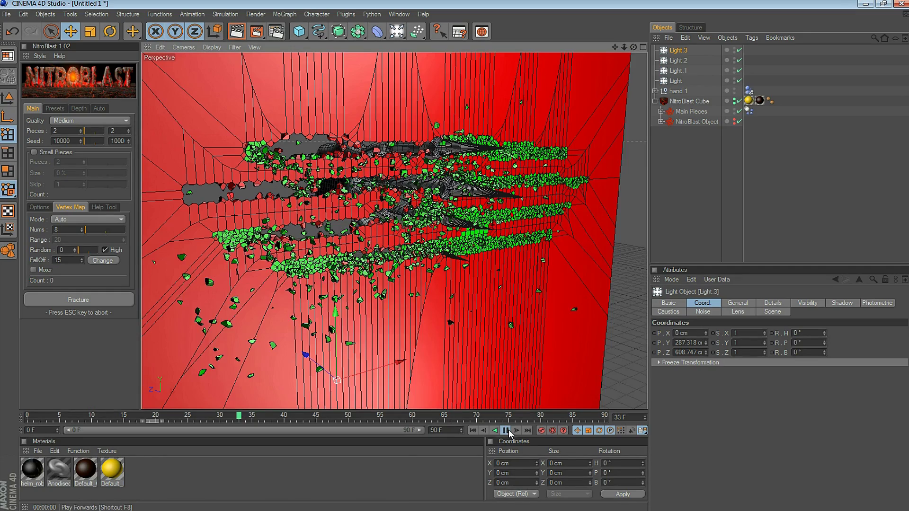